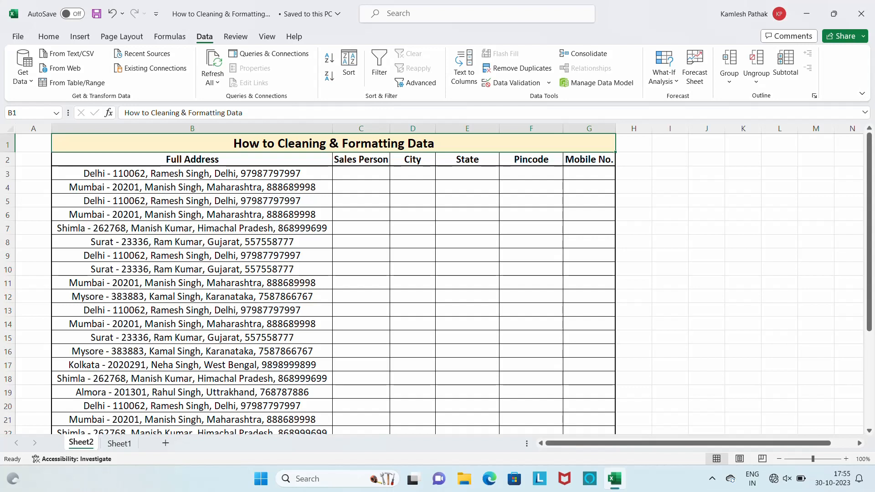
# Examine the first Full Address entry, the headers from Sales Person to Mobile No., and the extent of the address list
pyautogui.click(224, 174)
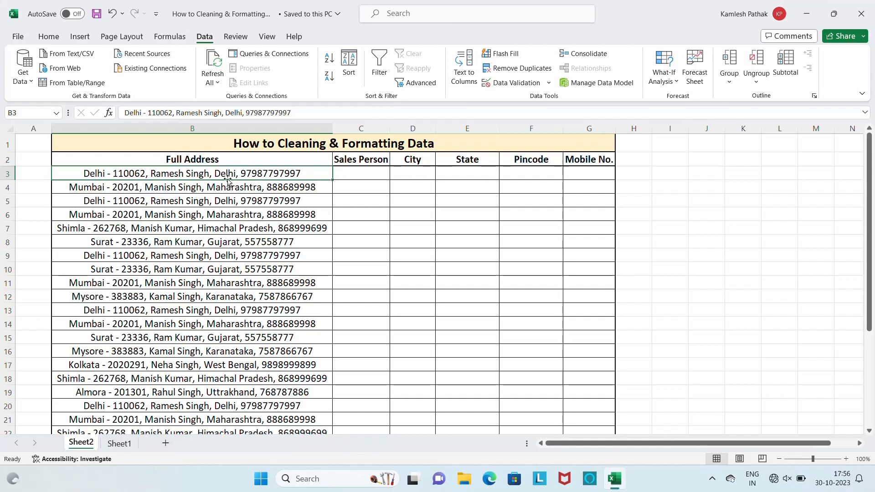
pyautogui.click(348, 173)
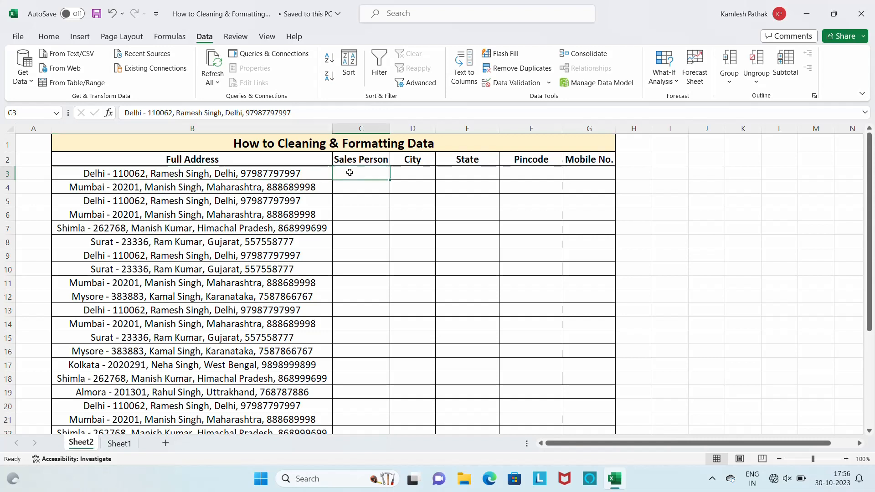
pyautogui.click(420, 162)
pyautogui.click(465, 162)
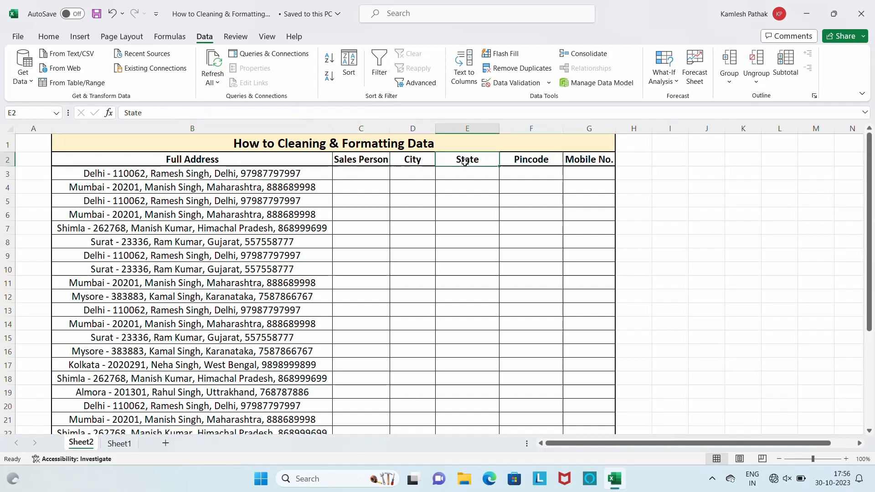
pyautogui.click(516, 165)
pyautogui.click(593, 161)
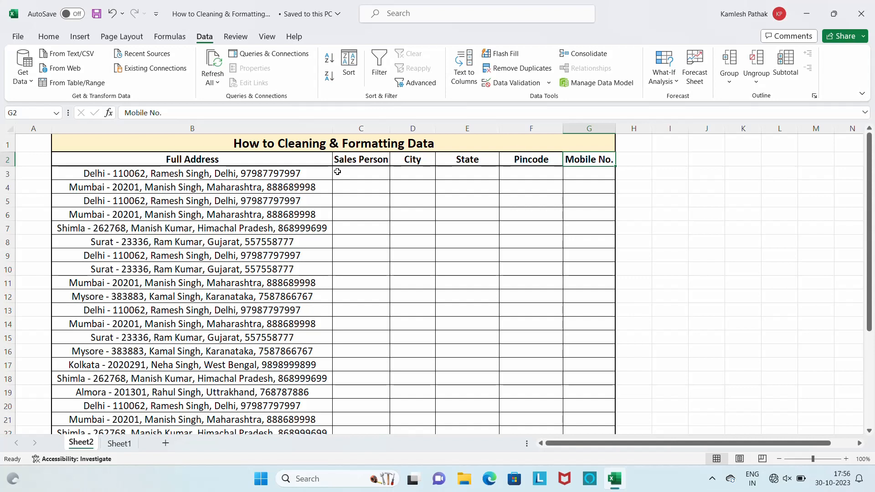
pyautogui.click(276, 175)
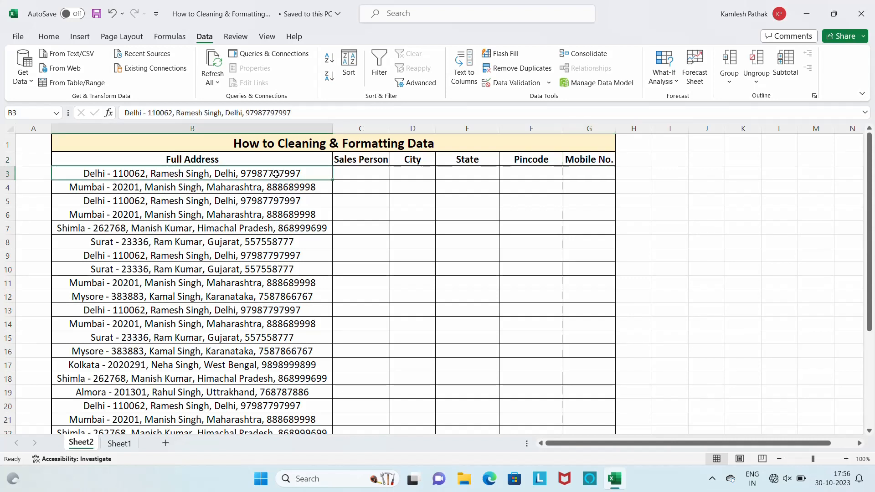
pyautogui.hotkey('ctrl', 'shift', 'Down')
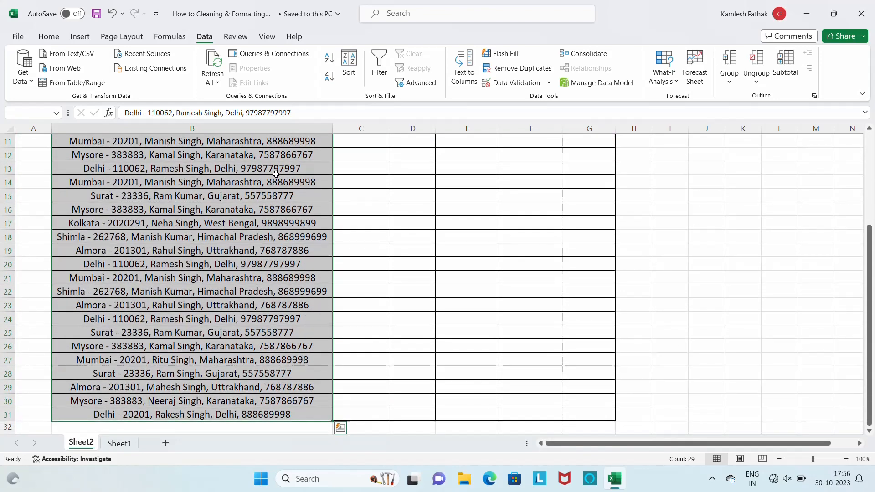
pyautogui.hotkey('ctrl', 'Up')
pyautogui.press('Down')
pyautogui.press('Down')
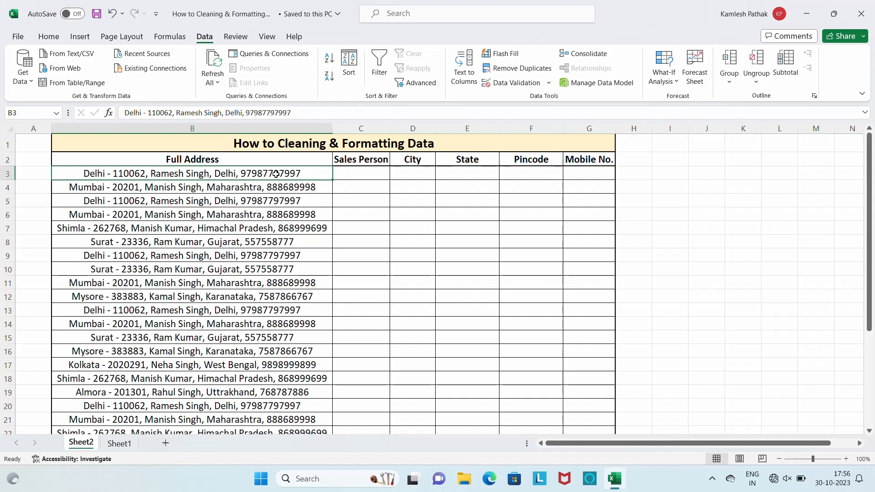
# Look through the Full Address entries down to the end of the list for how the details are combined and separated
pyautogui.click(359, 165)
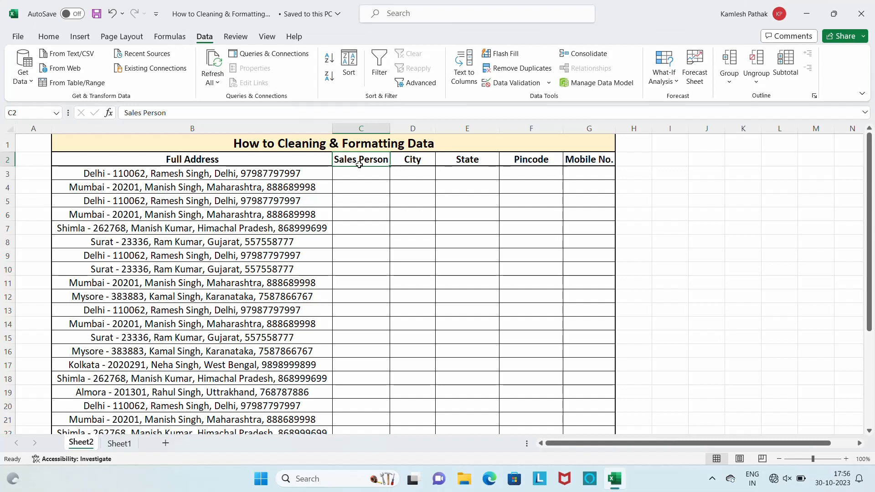
pyautogui.click(260, 176)
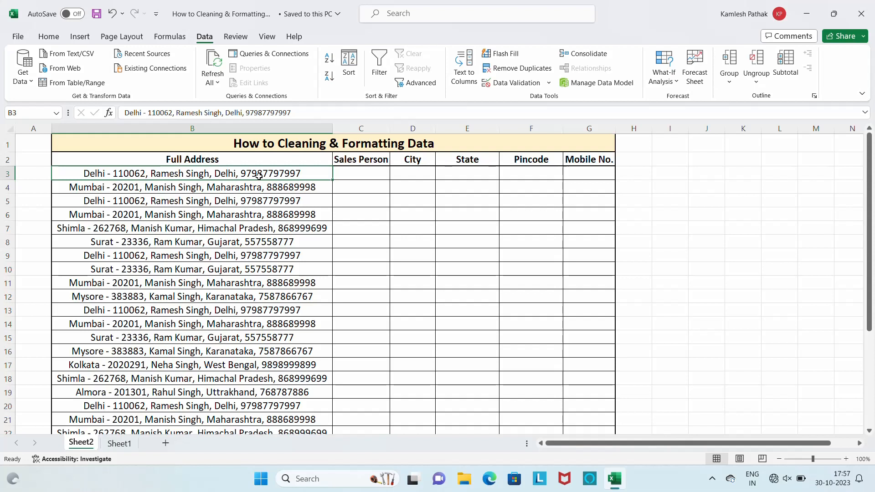
pyautogui.click(126, 185)
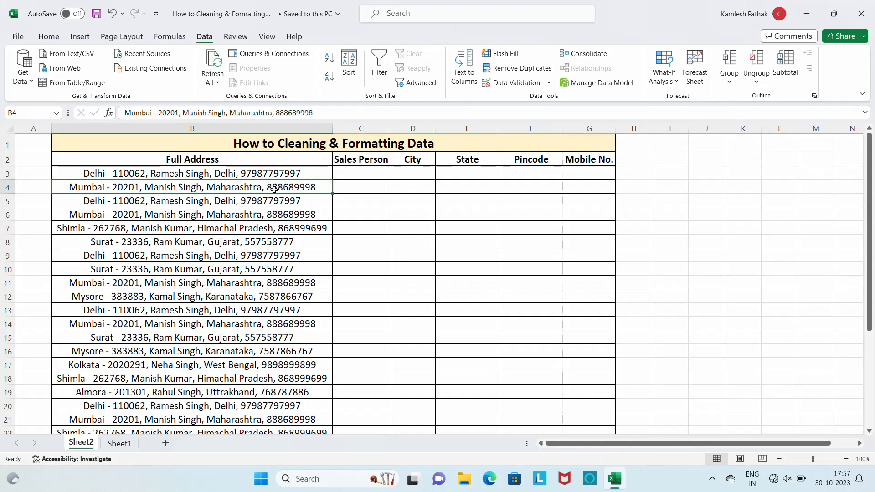
pyautogui.click(269, 209)
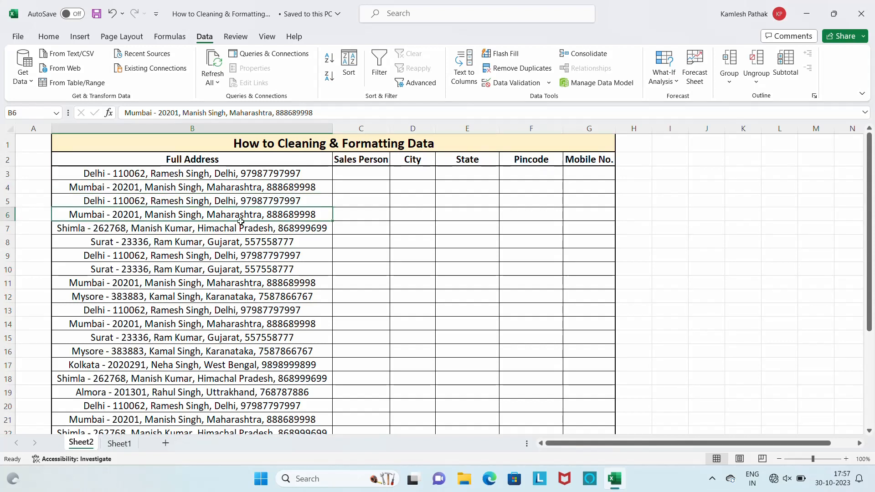
pyautogui.click(180, 225)
pyautogui.click(194, 277)
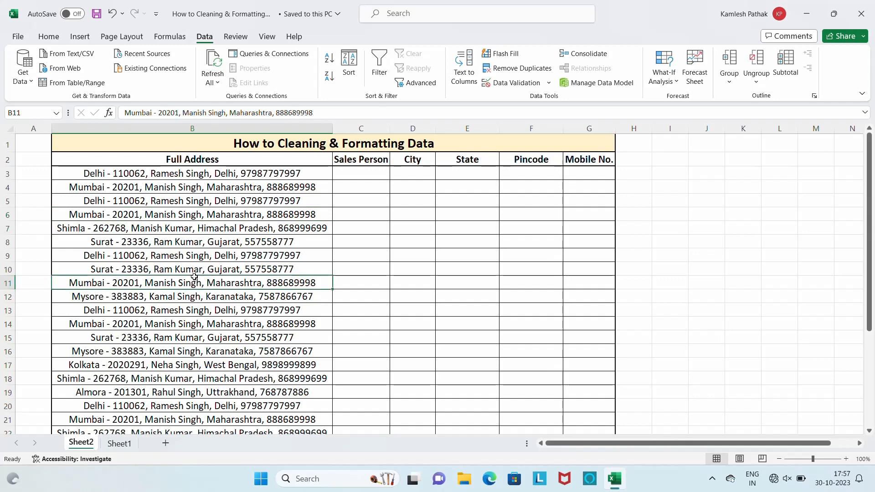
pyautogui.click(191, 231)
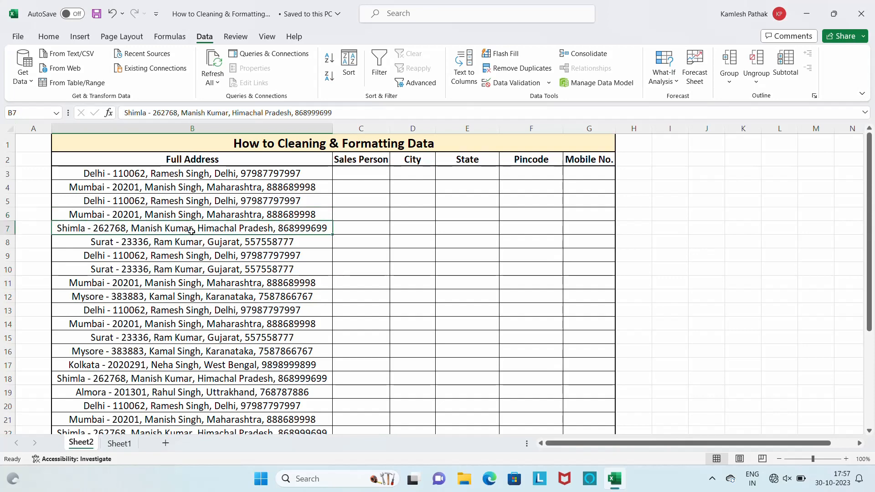
pyautogui.press('Down')
pyautogui.press('Down')
pyautogui.press('Down')
pyautogui.press('Down')
pyautogui.press('Down')
pyautogui.press('Down')
pyautogui.press('Down')
pyautogui.press('Down')
pyautogui.press('Down')
pyautogui.press('Down')
pyautogui.press('Down')
pyautogui.press('Down')
pyautogui.press('Down')
pyautogui.press('Down')
pyautogui.press('Down')
pyautogui.press('Down')
pyautogui.press('Down')
pyautogui.press('Down')
pyautogui.press('Down')
pyautogui.press('Down')
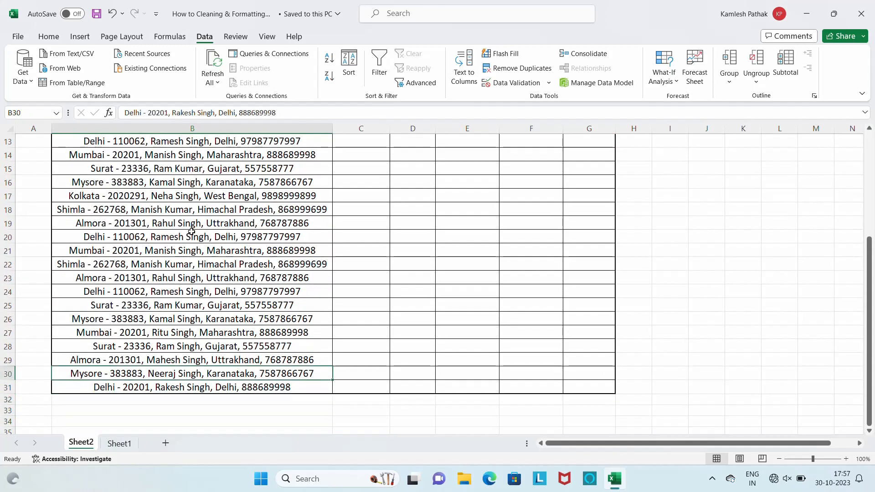
pyautogui.press('Up')
pyautogui.press('Up')
pyautogui.press('Up')
pyautogui.press('Up')
pyautogui.press('Up')
pyautogui.press('Up')
pyautogui.press('Up')
pyautogui.press('Up')
pyautogui.press('Up')
pyautogui.press('Up')
pyautogui.press('Up')
pyautogui.press('Up')
pyautogui.press('Up')
pyautogui.press('Up')
pyautogui.press('Up')
pyautogui.press('Up')
pyautogui.press('Up')
pyautogui.press('Up')
pyautogui.press('Up')
pyautogui.press('Up')
pyautogui.press('Down')
pyautogui.press('Right')
pyautogui.press('Right')
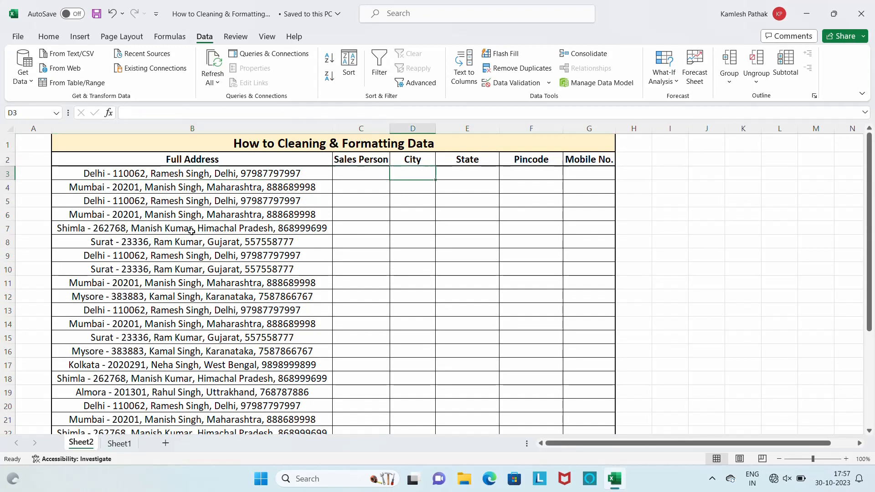
pyautogui.press('Left')
pyautogui.press('Left')
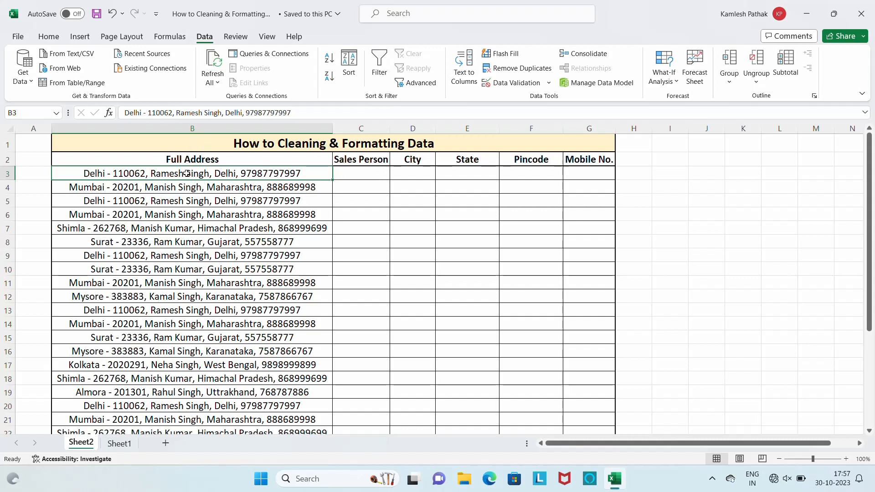
# Review the cells C3 to G3 that are meant to hold the separated address details
pyautogui.click(375, 177)
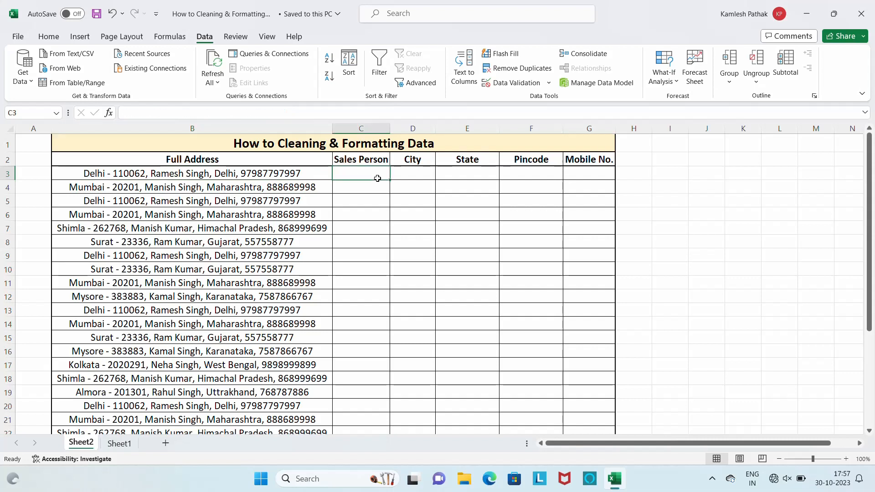
pyautogui.press('Right')
pyautogui.press('Right')
pyautogui.press('Right')
pyautogui.press('Right')
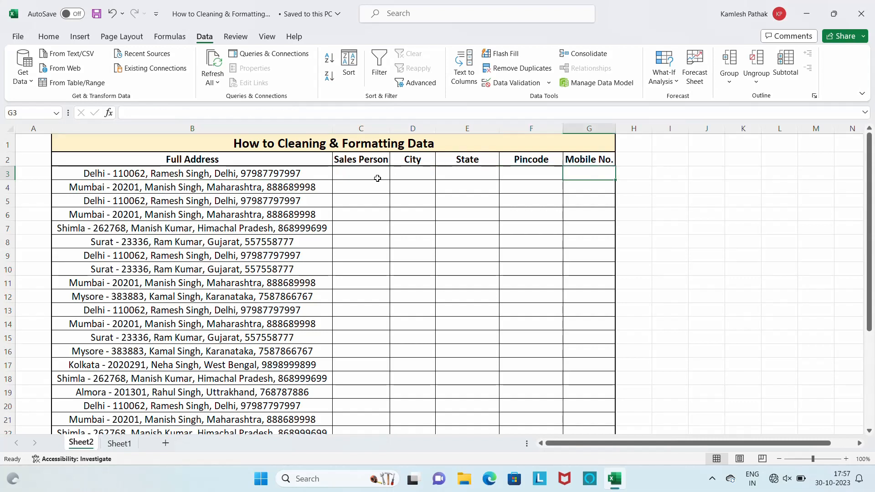
pyautogui.press('Left')
pyautogui.press('Left')
pyautogui.press('Left')
pyautogui.press('Left')
pyautogui.press('Left')
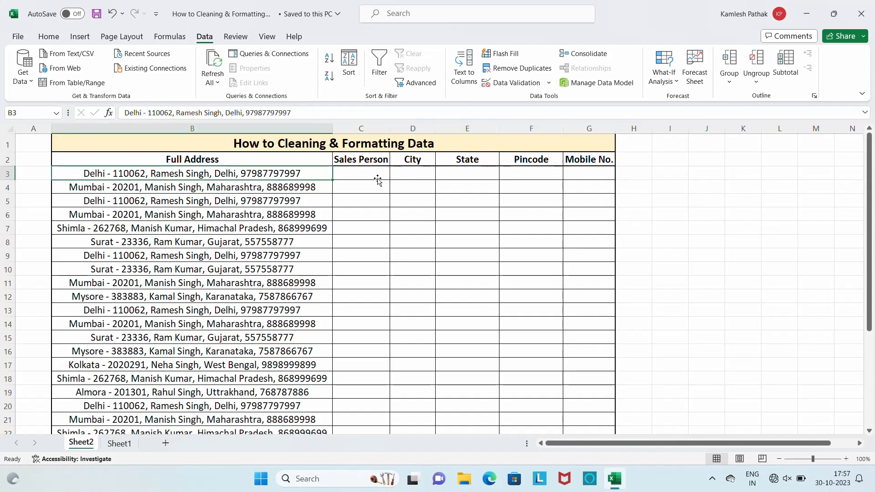
# Split the addresses in B3:B31 with Text to Columns, using Delimited with only the comma as delimiter, and replace the existing destination data
pyautogui.hotkey('ctrl', 'shift', 'Down')
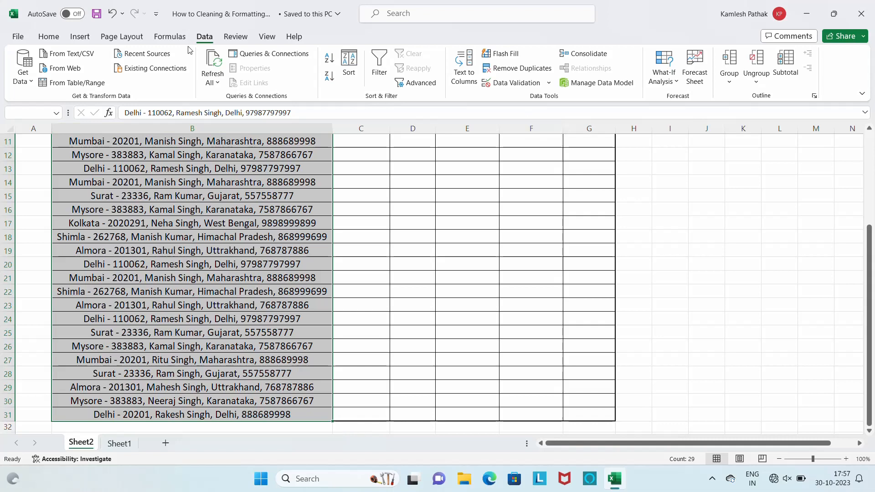
pyautogui.click(47, 40)
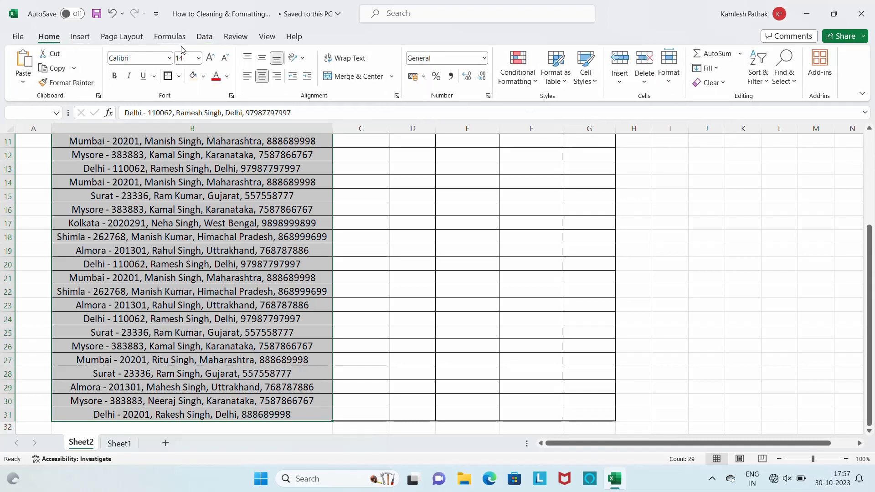
pyautogui.click(209, 40)
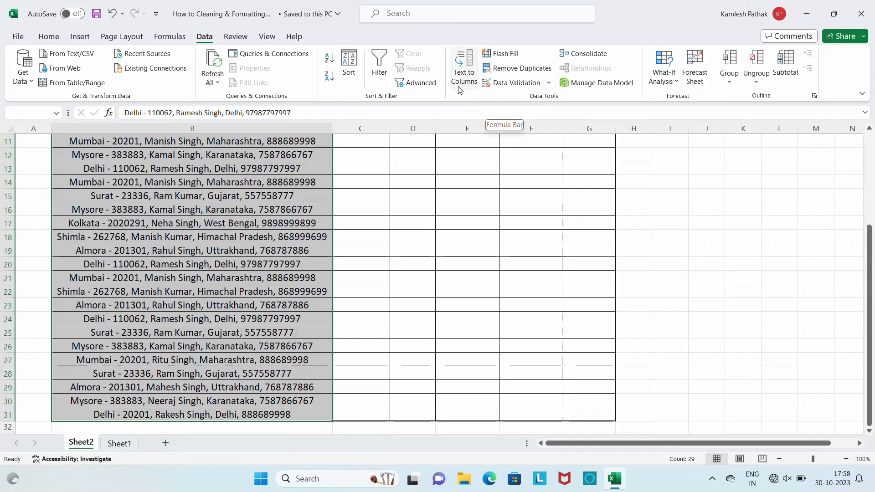
pyautogui.click(461, 73)
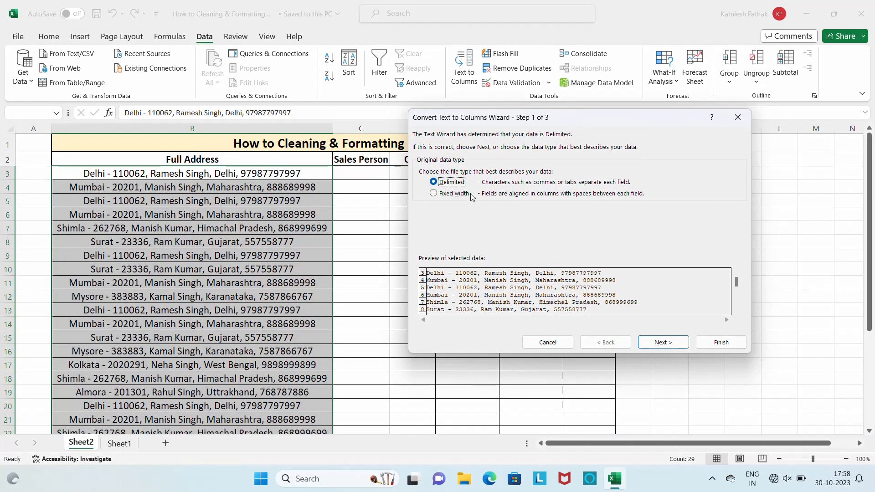
pyautogui.click(663, 343)
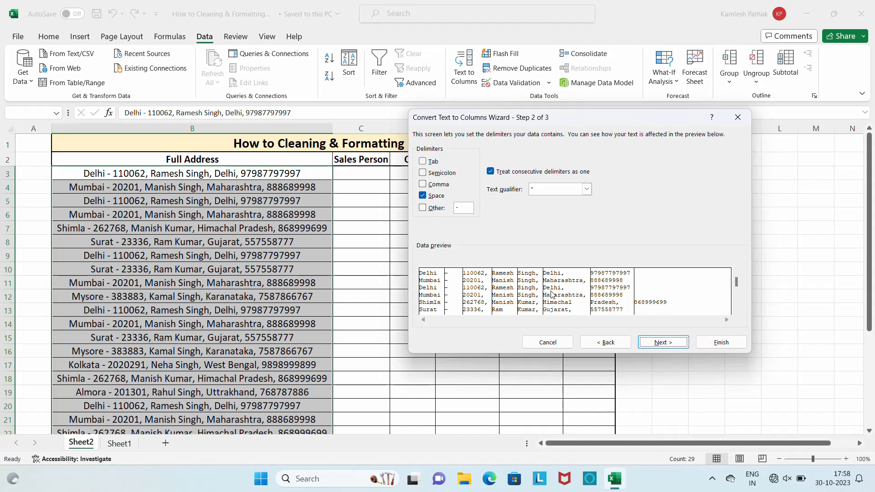
pyautogui.click(422, 196)
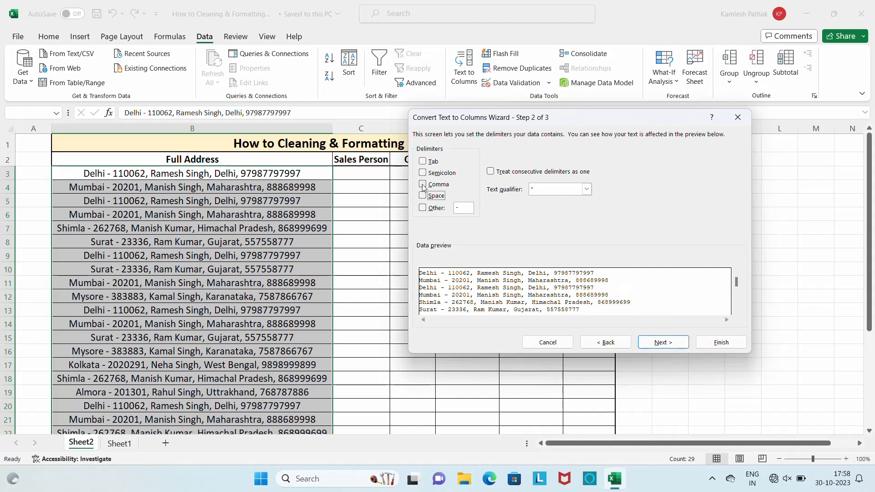
pyautogui.click(423, 184)
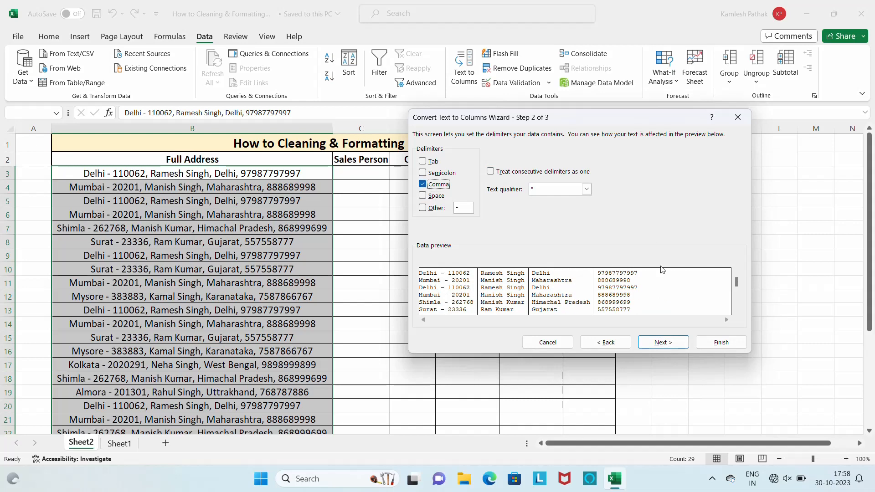
pyautogui.click(663, 342)
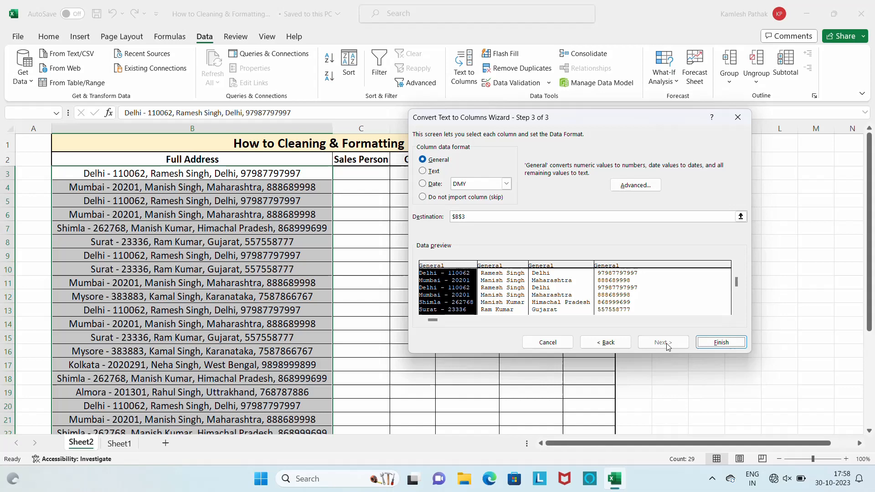
pyautogui.click(721, 347)
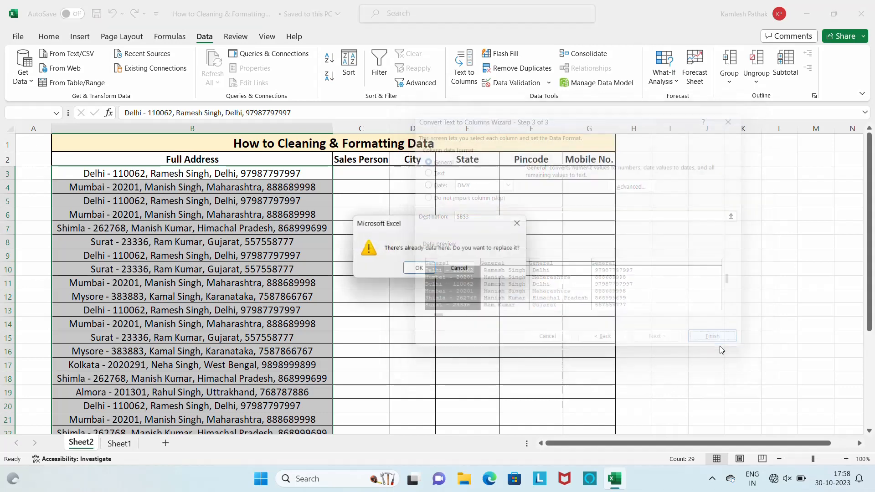
pyautogui.click(420, 270)
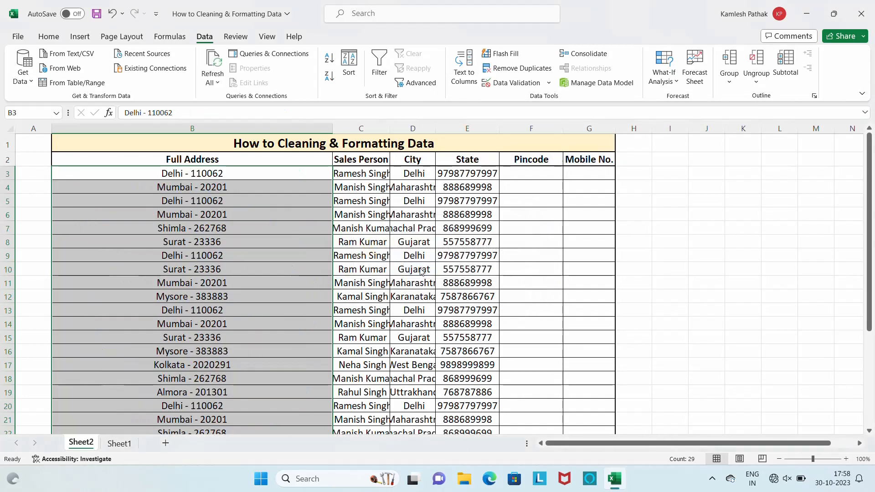
# Autofit the widths of columns C and D to their contents
pyautogui.click(361, 187)
pyautogui.click(406, 173)
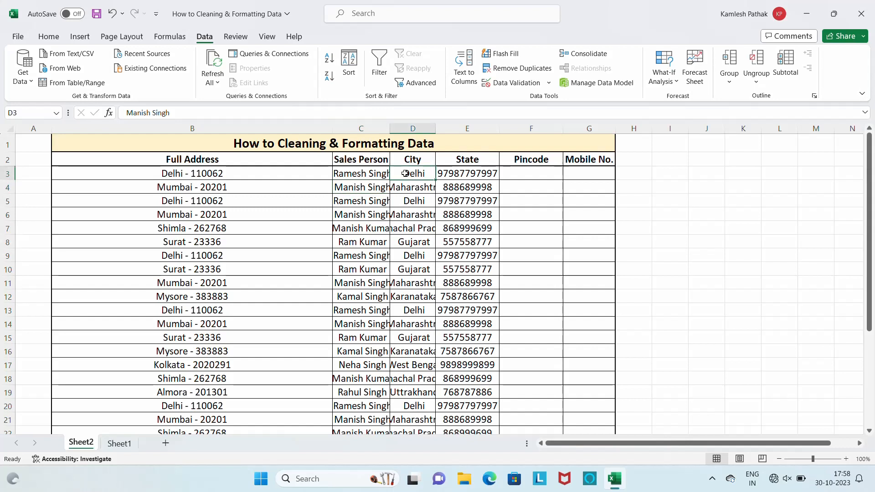
pyautogui.doubleClick(387, 127)
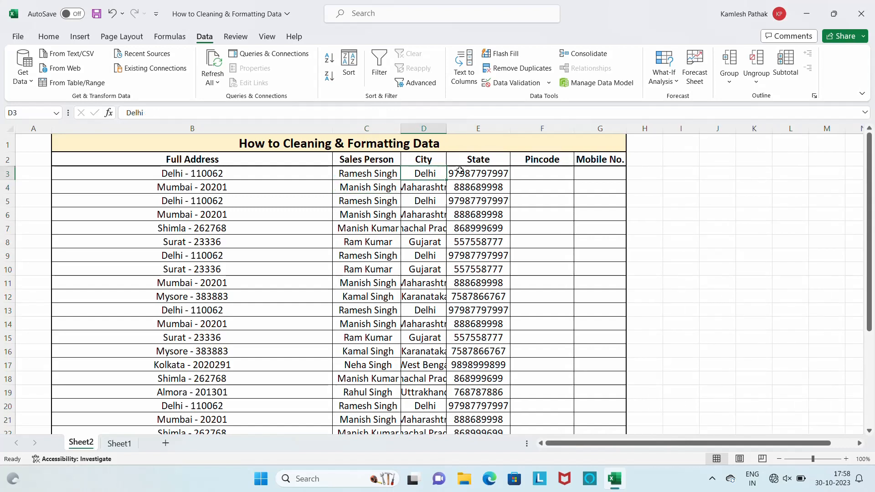
pyautogui.doubleClick(443, 124)
# Move the mobile numbers from the State column, starting at E3, into the Mobile No. column starting at G3
pyautogui.click(587, 175)
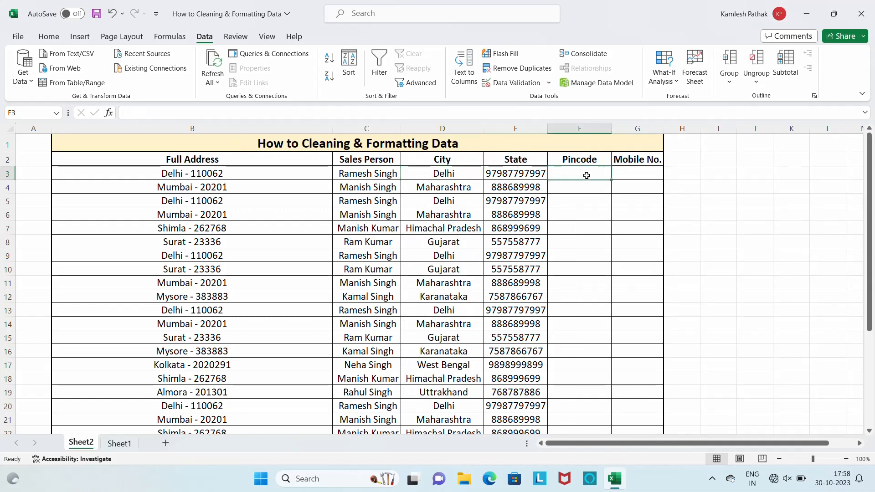
pyautogui.press('Left')
pyautogui.press('Left')
pyautogui.press('Left')
pyautogui.press('Right')
pyautogui.press('Right')
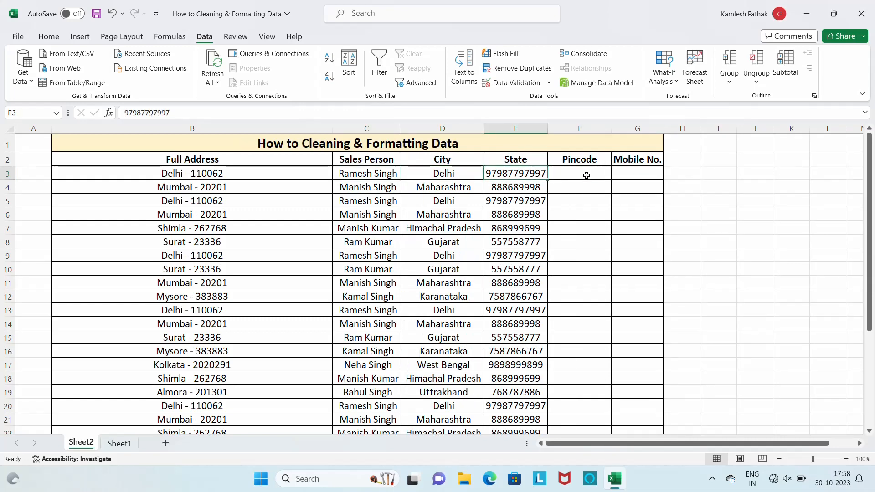
pyautogui.press('Up')
pyautogui.hotkey('ctrl', 'shift', 'Down')
pyautogui.scroll(4, 587, 176)
pyautogui.hotkey('ctrl', 'c')
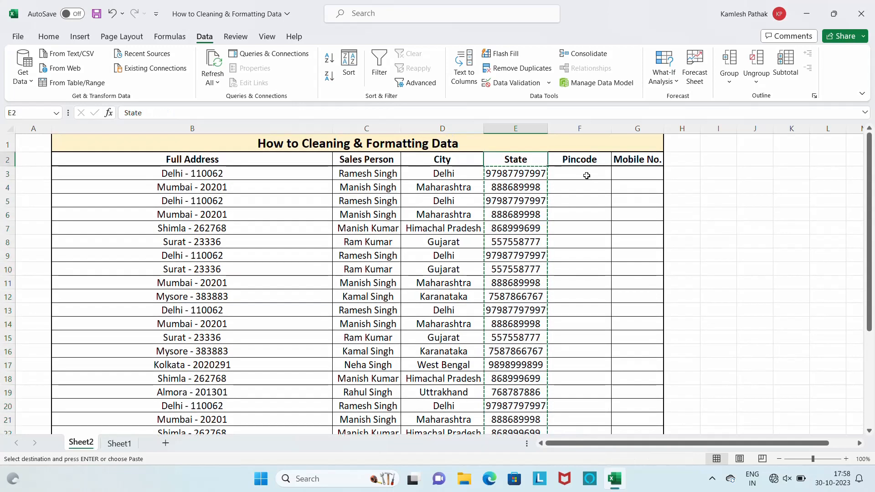
pyautogui.press('Down')
pyautogui.press('Right')
pyautogui.press('Right')
pyautogui.hotkey('ctrl', 'v')
pyautogui.press('Left')
pyautogui.press('Left')
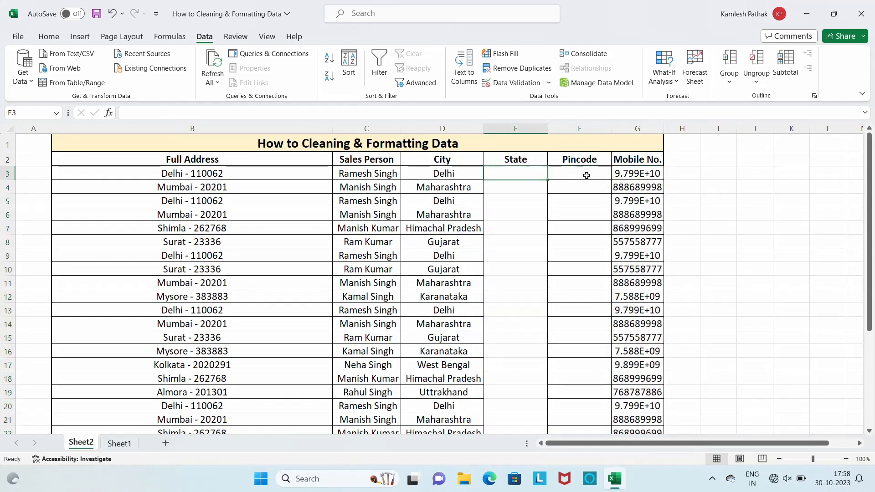
pyautogui.press('Left')
pyautogui.press('Left')
pyautogui.press('Right')
pyautogui.hotkey('ctrl', 'shift', 'Down')
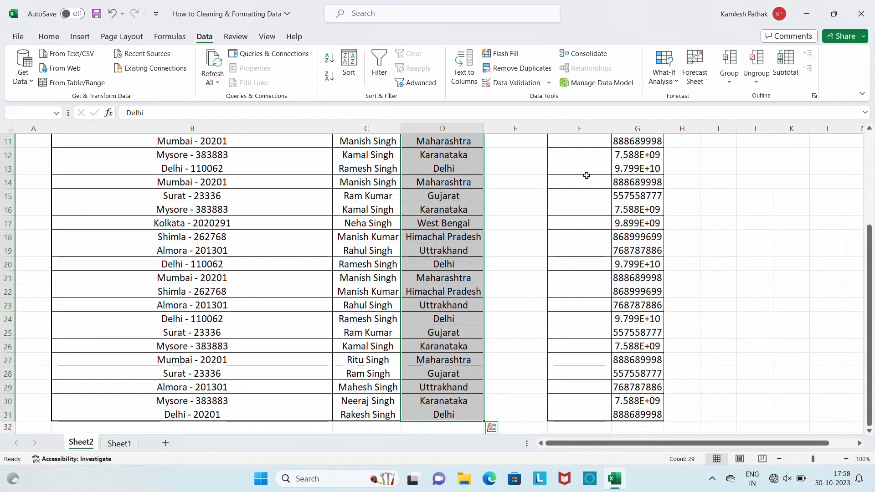
pyautogui.hotkey('ctrl', 'q')
pyautogui.press('Escape')
pyautogui.hotkey('ctrl', 'Up')
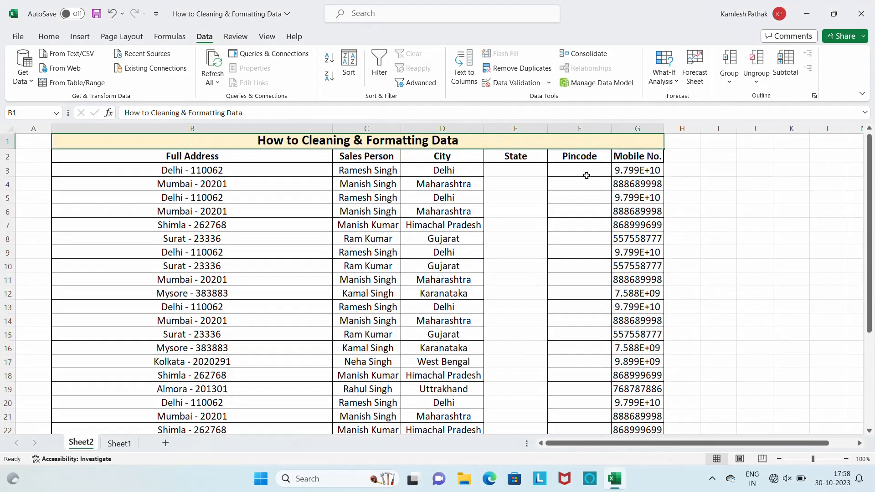
# Move the state names from the City column, D3:D31, into the State column starting at E3
pyautogui.press('Down')
pyautogui.press('Down')
pyautogui.press('Left')
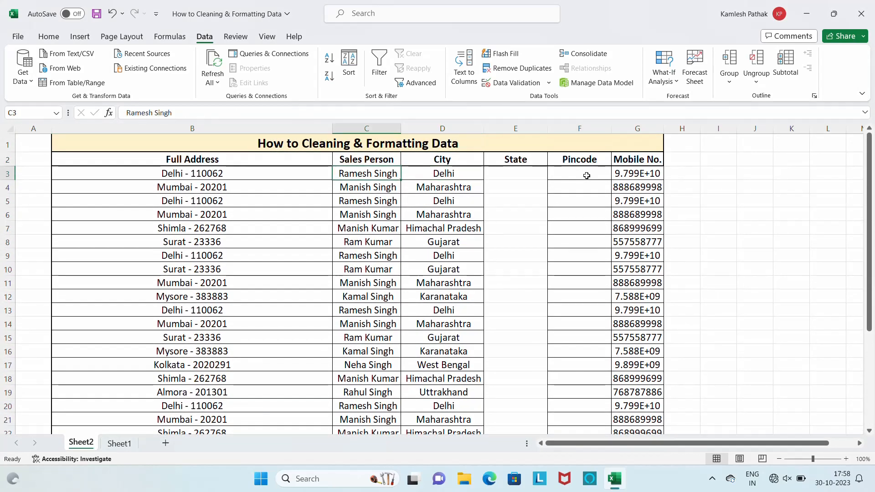
pyautogui.press('Right')
pyautogui.hotkey('ctrl', 'shift', 'Down')
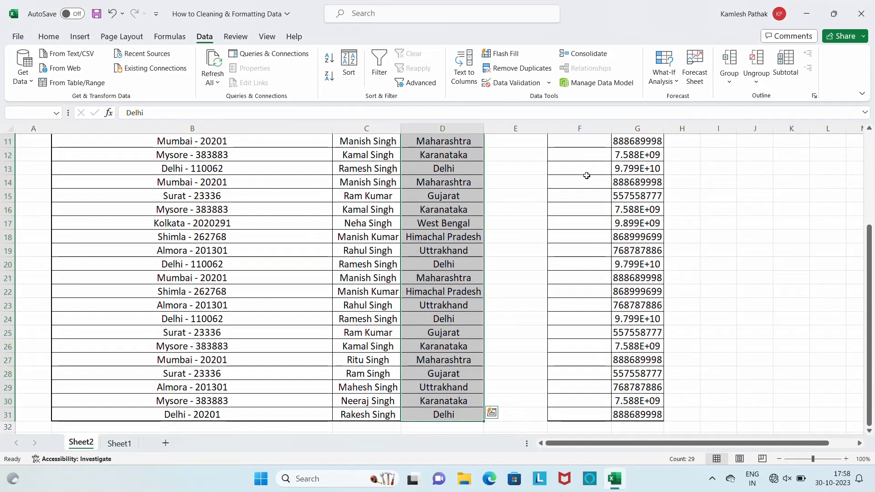
pyautogui.scroll(4, 587, 176)
pyautogui.hotkey('ctrl', 'c')
pyautogui.press('Right')
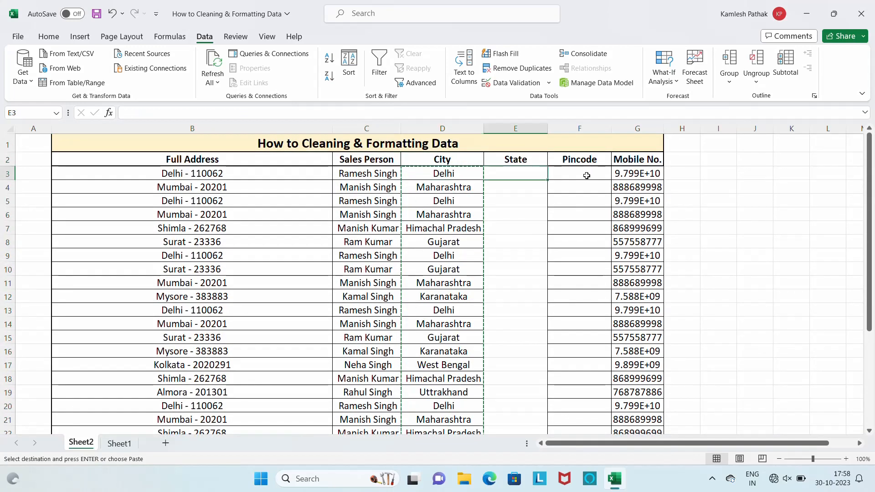
pyautogui.hotkey('ctrl', 'v')
pyautogui.press('Left')
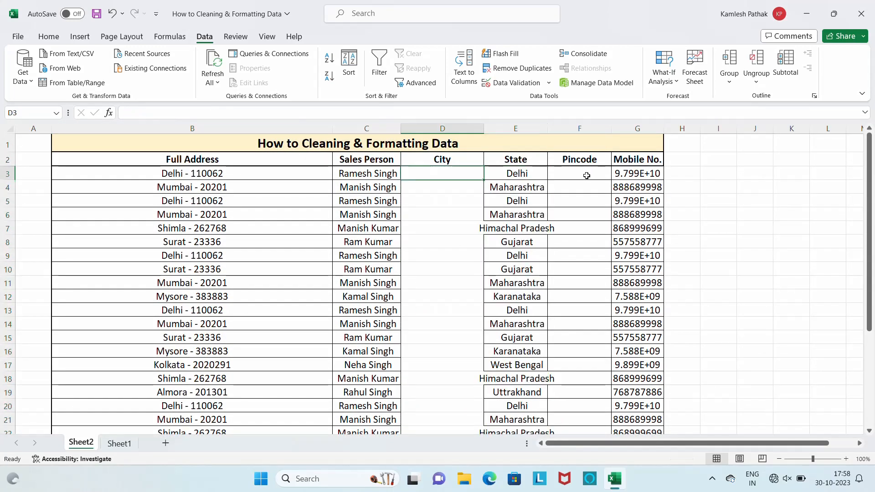
# Widen the Mobile No. and State columns to fit their full contents
pyautogui.press('Right')
pyautogui.moveTo(662, 132); pyautogui.dragTo(676, 131)
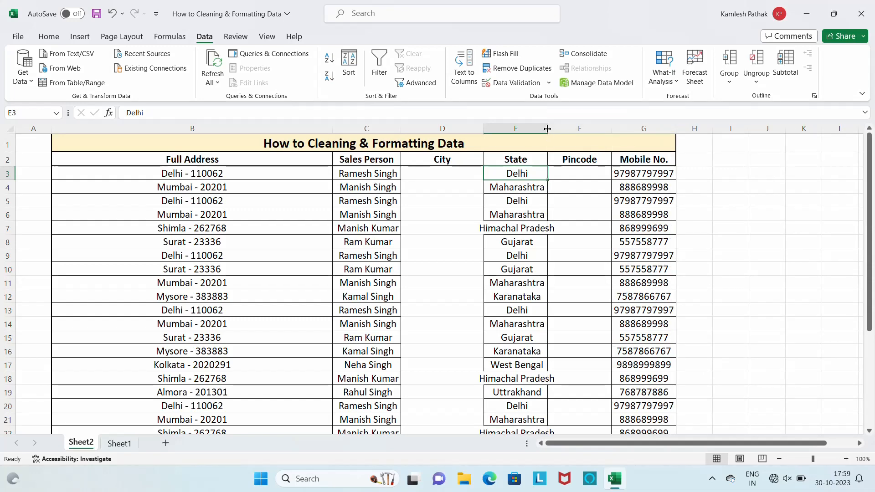
pyautogui.moveTo(547, 129); pyautogui.dragTo(567, 129)
pyautogui.click(611, 178)
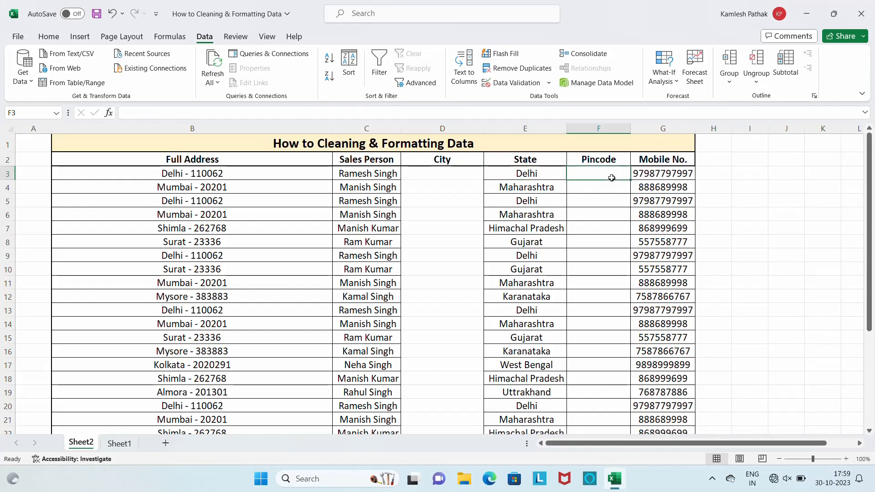
# Try splitting B3:B31 in place with Text to Columns, using Delimited with only the space as delimiter, and replace the existing destination data
pyautogui.press('Left')
pyautogui.press('Left')
pyautogui.press('Left')
pyautogui.press('Left')
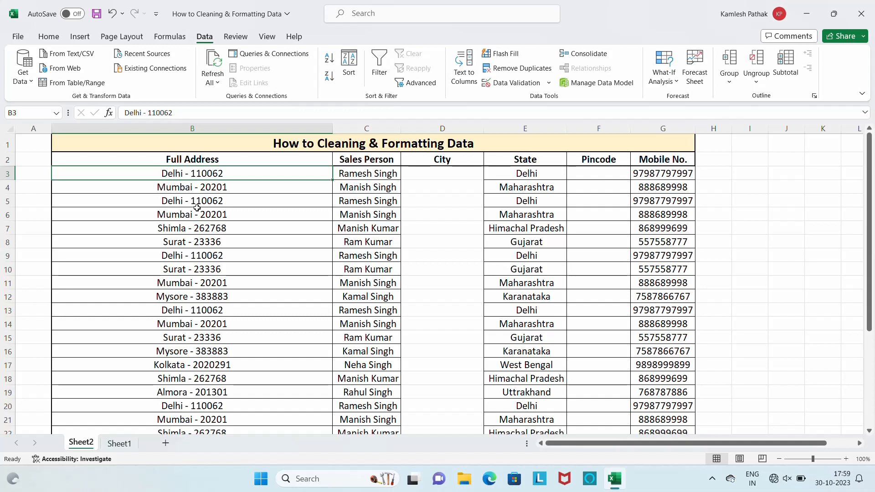
pyautogui.press('Up')
pyautogui.press('Down')
pyautogui.hotkey('ctrl', 'shift', 'Down')
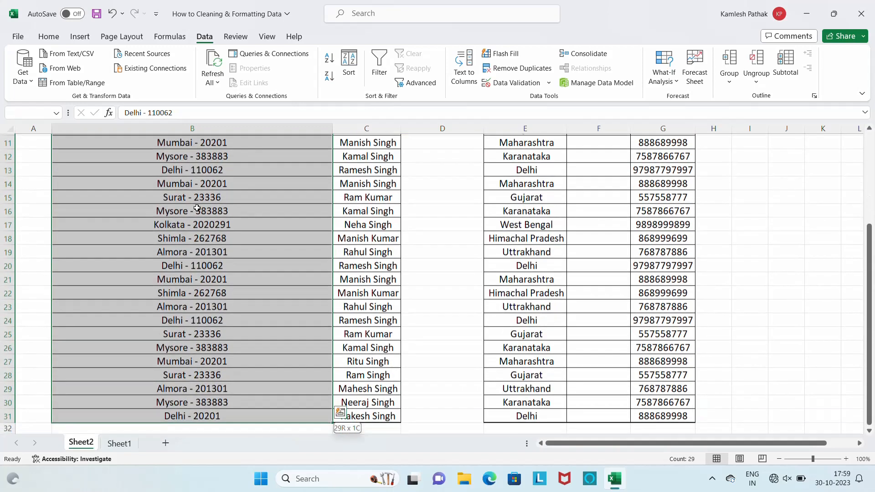
pyautogui.click(464, 66)
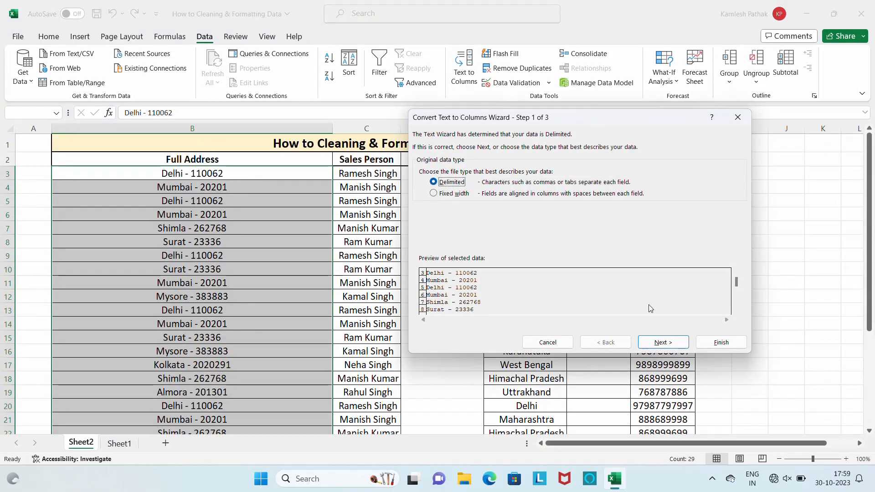
pyautogui.click(662, 342)
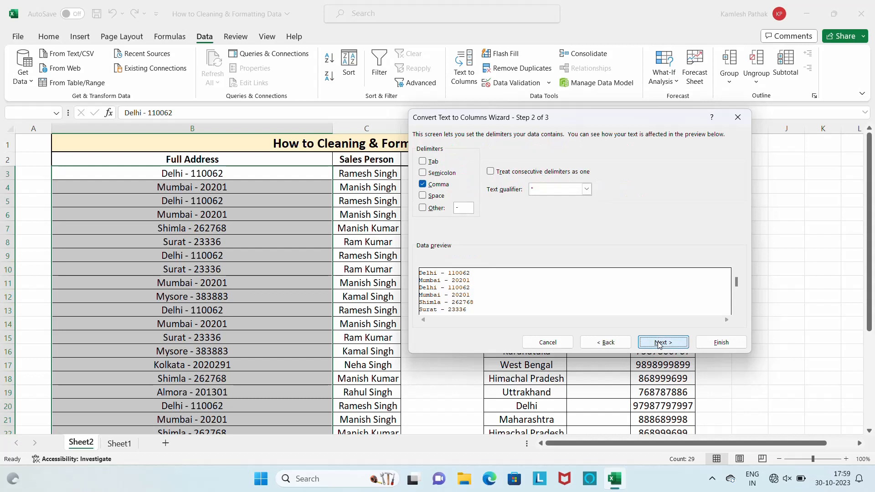
pyautogui.click(422, 183)
pyautogui.click(462, 208)
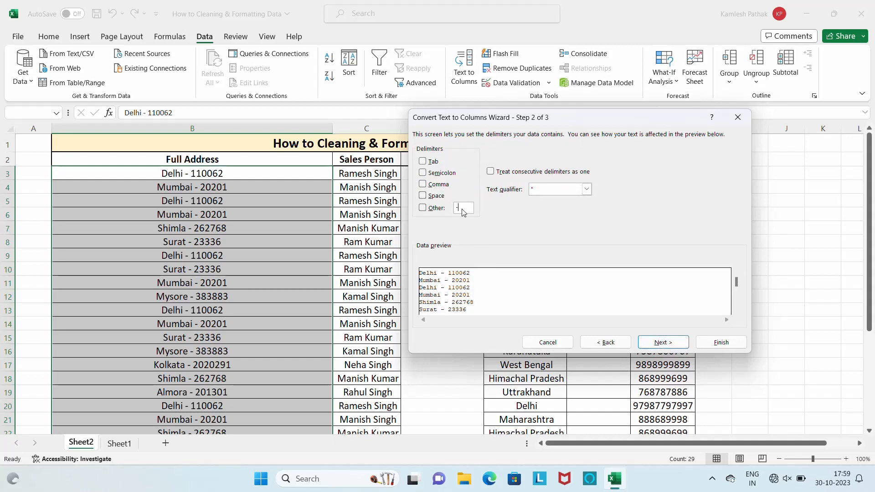
pyautogui.click(422, 195)
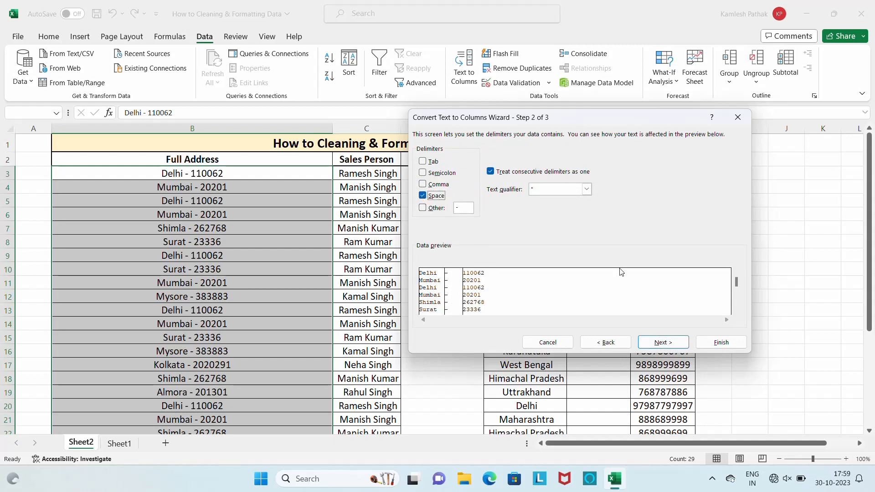
pyautogui.click(660, 341)
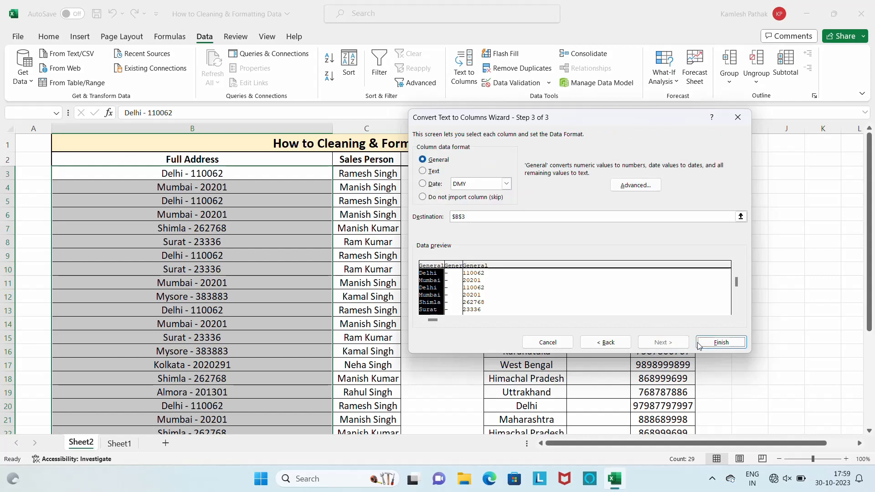
pyautogui.click(721, 342)
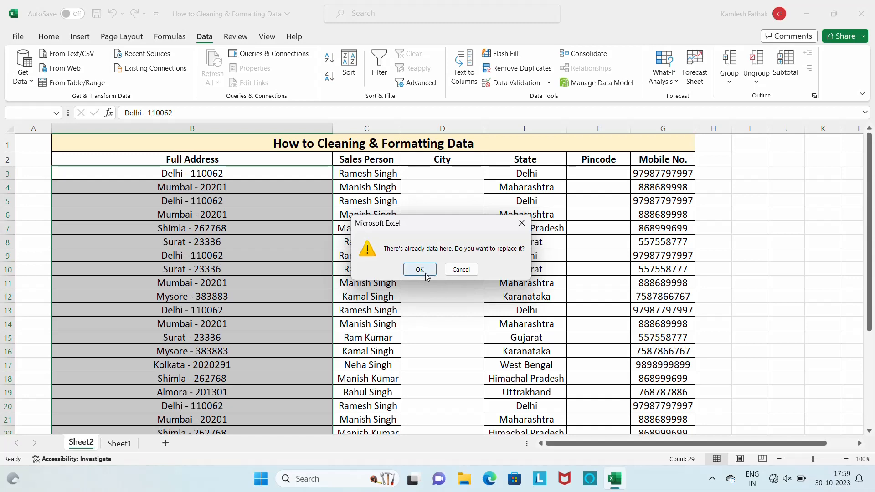
pyautogui.click(425, 274)
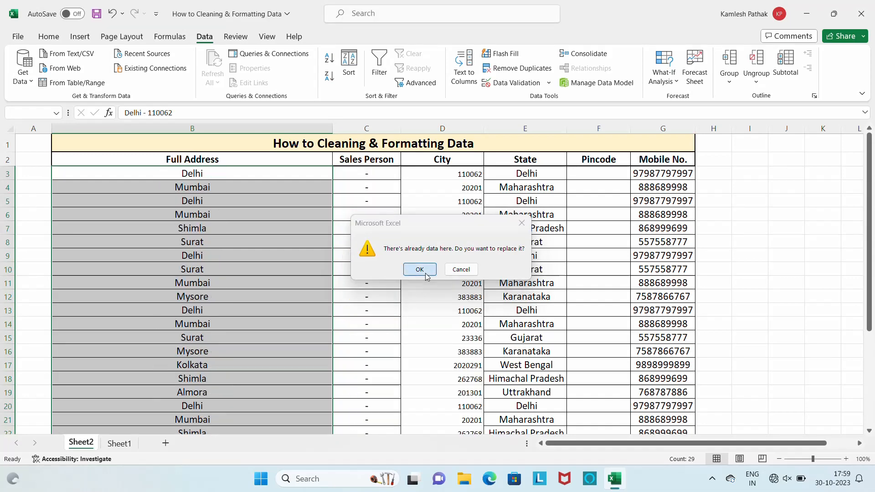
# Move the pincodes from the City column, D3:D31, into the Pincode column starting at F3
pyautogui.click(461, 178)
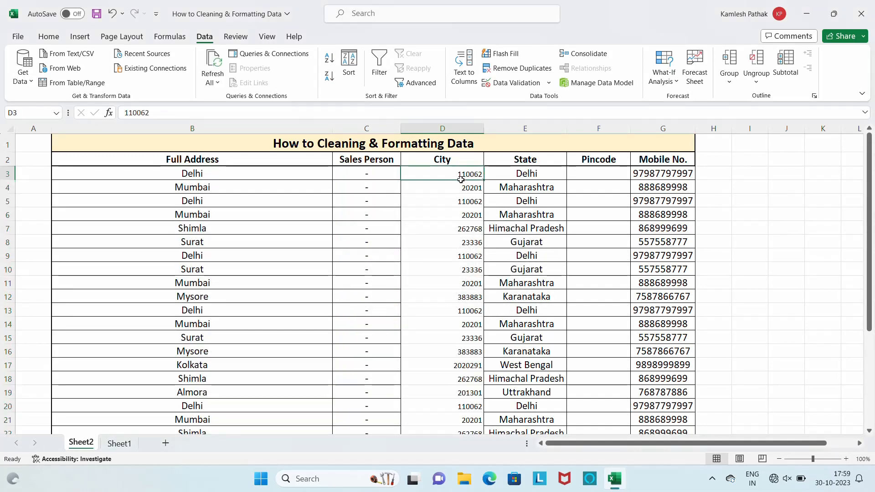
pyautogui.press('Up')
pyautogui.hotkey('ctrl', 'shift', 'Down')
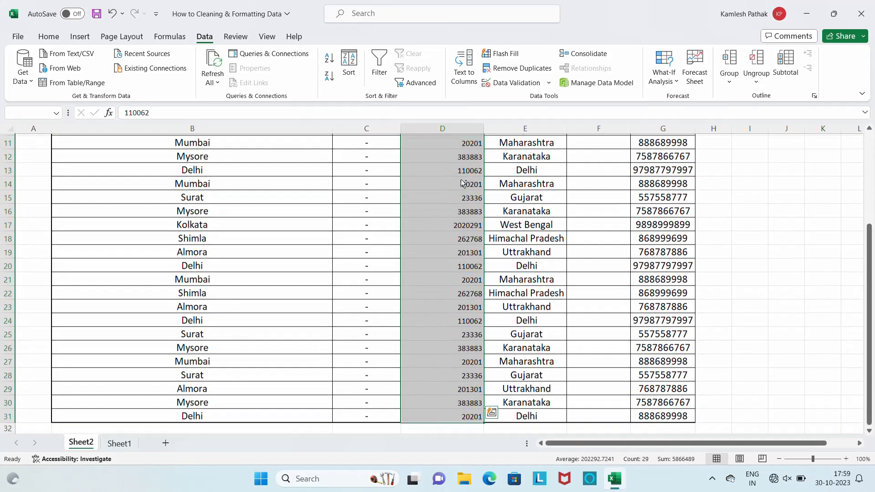
pyautogui.scroll(6, 460, 179)
pyautogui.hotkey('ctrl', 'c')
pyautogui.press('Down')
pyautogui.hotkey('ctrl', 'shift', 'Down')
pyautogui.hotkey('ctrl', 'x')
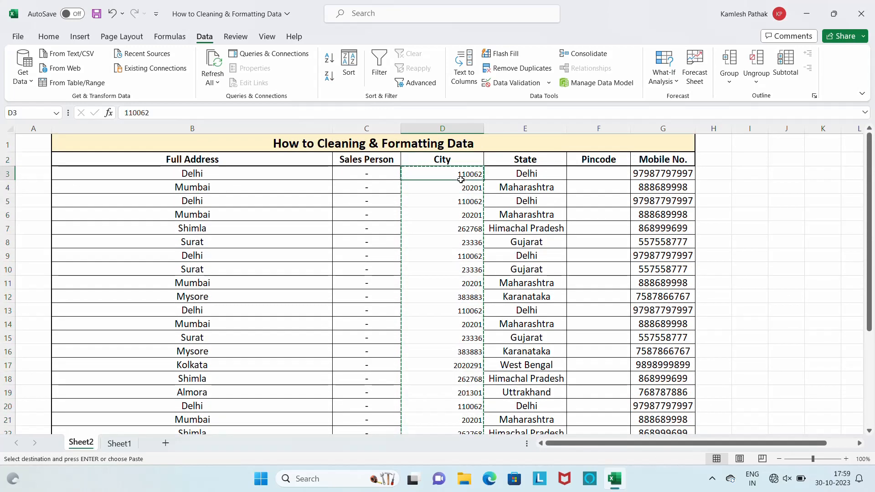
pyautogui.press('Right')
pyautogui.press('Right')
pyautogui.hotkey('ctrl', 'v')
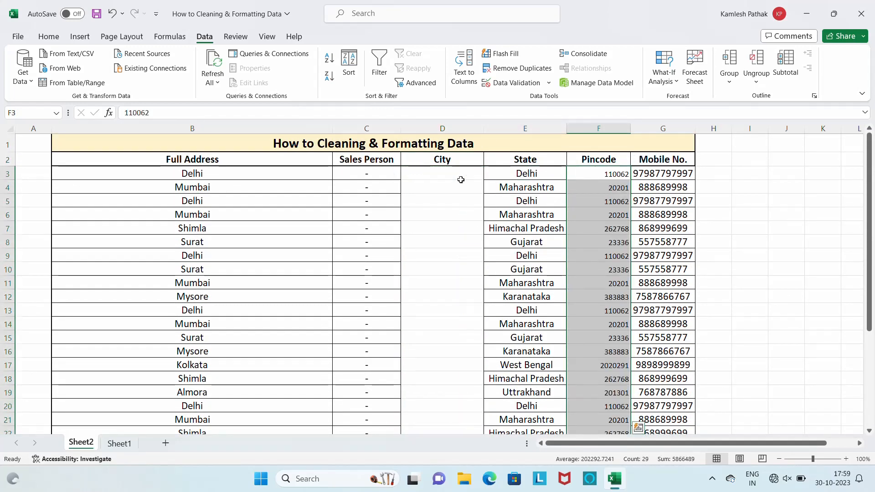
# Move the city names from the Full Address column, B3:B31, into the City column starting at D3
pyautogui.click(201, 175)
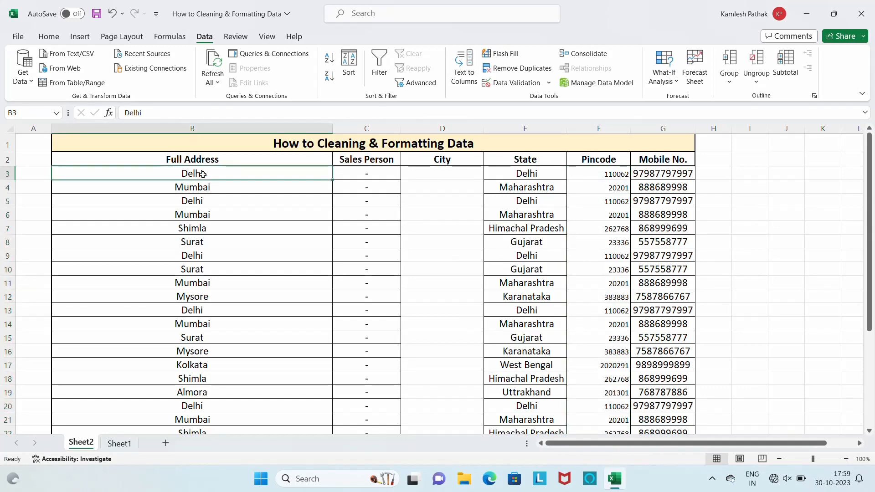
pyautogui.hotkey('ctrl', 'shift', 'Down')
pyautogui.hotkey('ctrl', 'x')
pyautogui.hotkey('ctrl', 'Up')
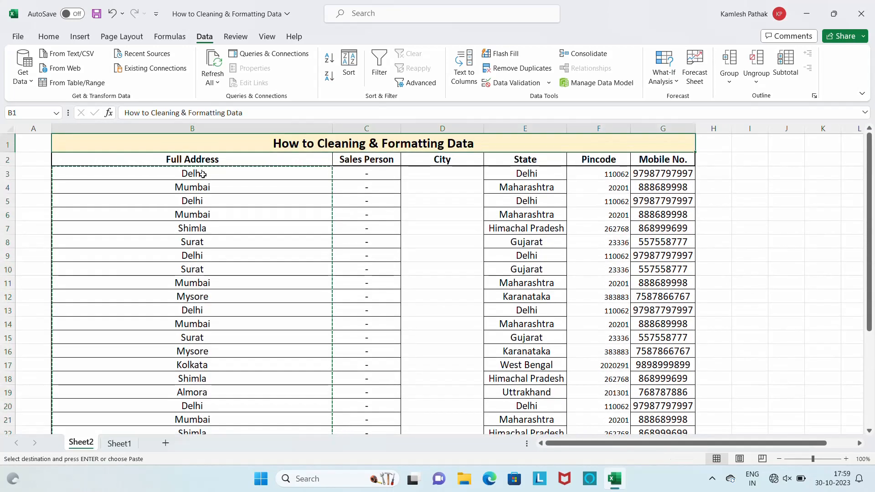
pyautogui.press('Down')
pyautogui.press('Down')
pyautogui.press('Right')
pyautogui.press('Right')
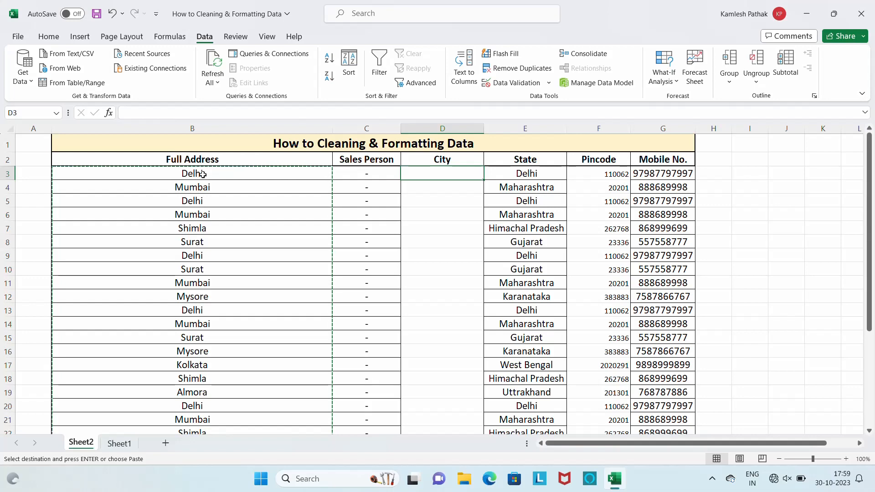
pyautogui.hotkey('ctrl', 'v')
pyautogui.press('Up')
pyautogui.press('Up')
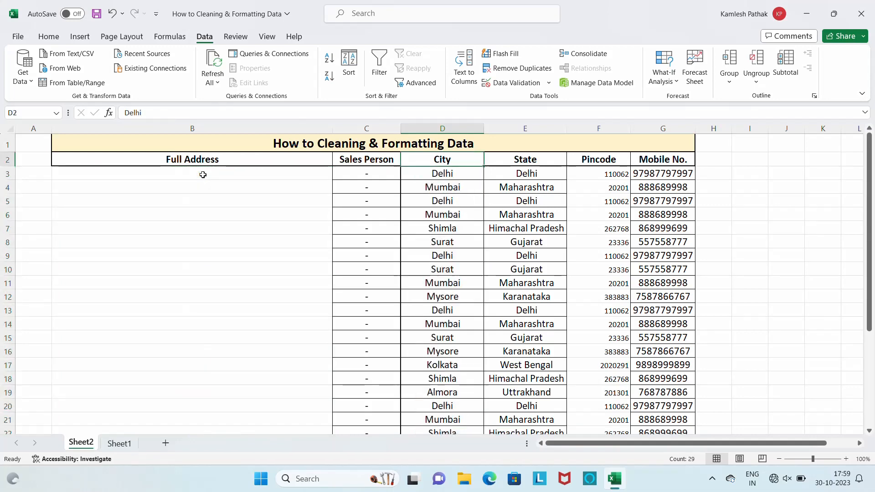
# Undo the city and pincode moves and the space-delimited split of the Full Address column
pyautogui.press('Down')
pyautogui.press('Down')
pyautogui.hotkey('ctrl', 'z')
pyautogui.hotkey('ctrl', 'z')
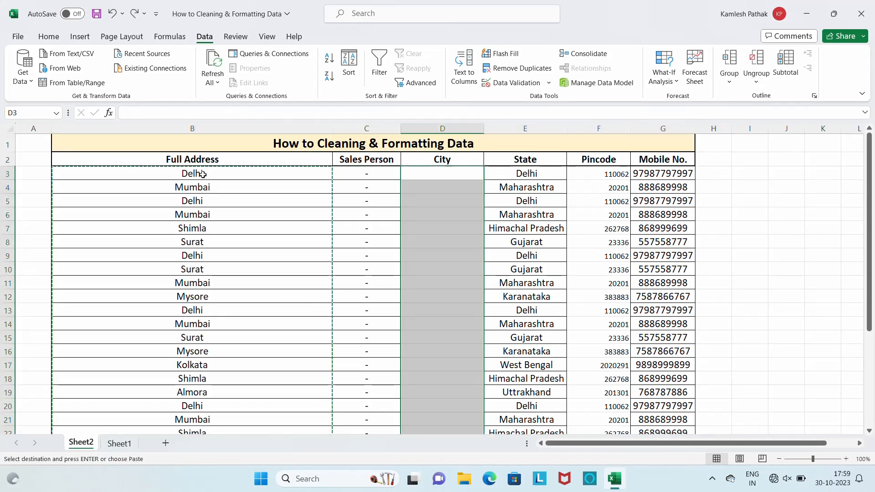
pyautogui.hotkey('ctrl', 'z')
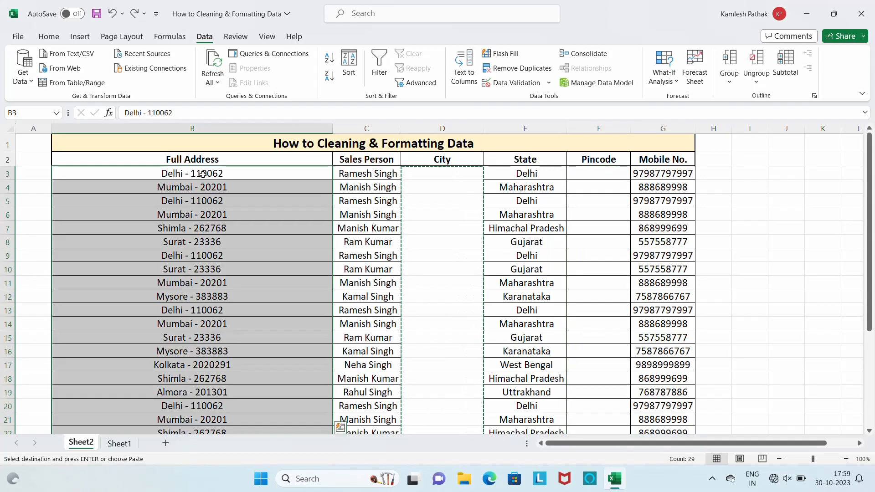
# Examine the row 3 cells from Full Address to State, B3 to E3
pyautogui.press('Right')
pyautogui.press('Right')
pyautogui.press('Right')
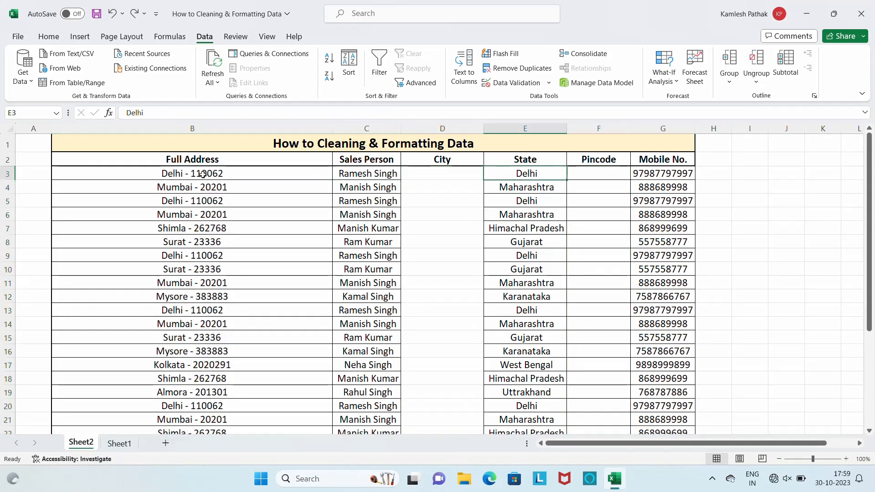
pyautogui.press('Left')
pyautogui.press('Left')
pyautogui.press('Left')
pyautogui.press('Right')
pyautogui.press('Right')
pyautogui.press('Right')
pyautogui.press('Left')
pyautogui.press('Left')
pyautogui.press('Left')
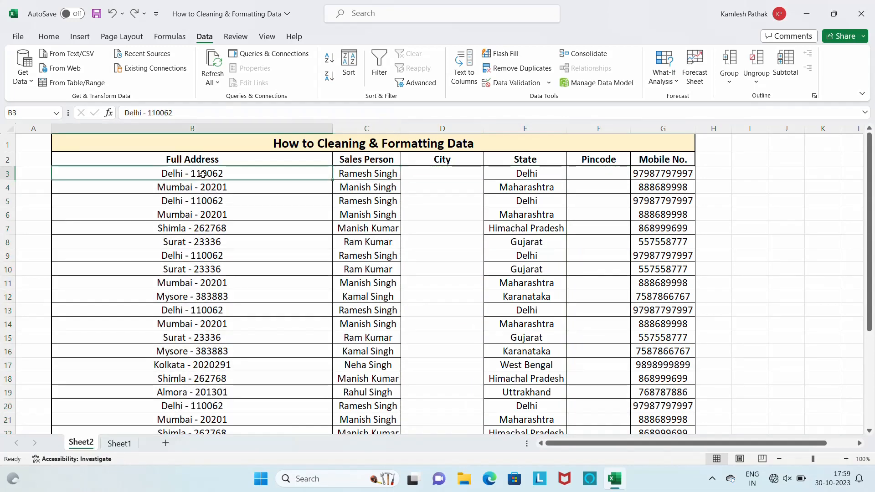
# Copy the remaining city and pincode entries in B3:B31 to the empty area starting at I3
pyautogui.hotkey('ctrl', 'shift', 'Down')
pyautogui.hotkey('ctrl', 'c')
pyautogui.press('Up')
pyautogui.press('Down')
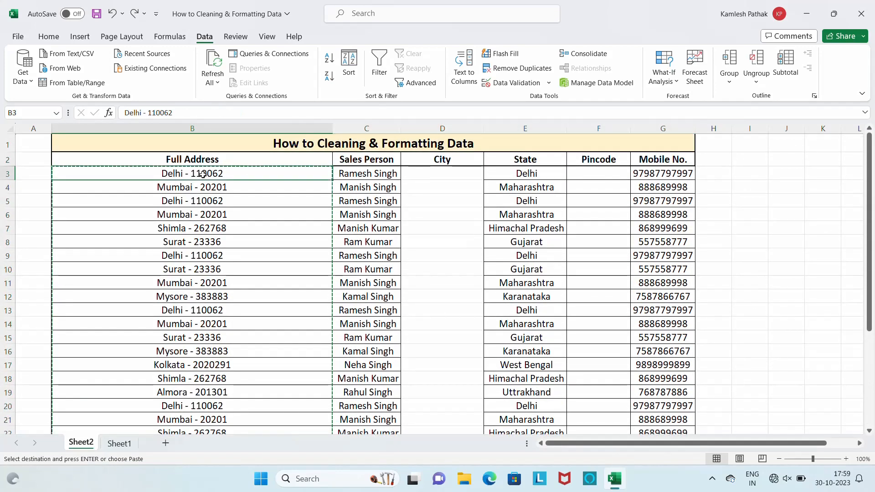
pyautogui.press('Right')
pyautogui.press('Right')
pyautogui.press('Right')
pyautogui.press('Right')
pyautogui.press('Right')
pyautogui.press('Right')
pyautogui.press('Right')
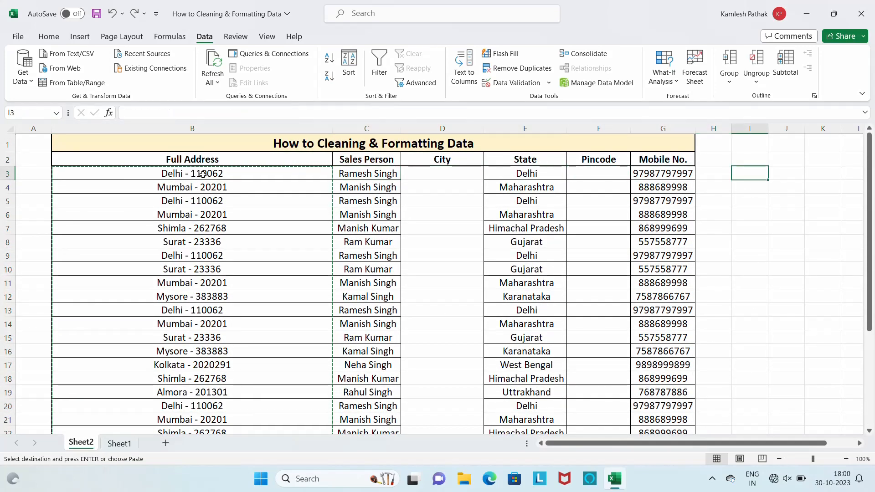
pyautogui.hotkey('ctrl', 'v')
# Autofit the width of column I to the copied entries
pyautogui.press('Right')
pyautogui.press('Right')
pyautogui.press('Right')
pyautogui.press('Right')
pyautogui.press('Left')
pyautogui.press('Left')
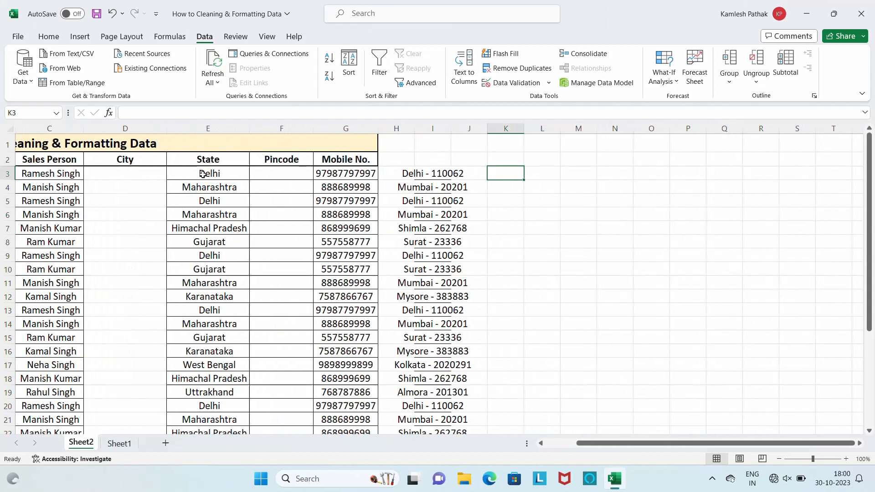
pyautogui.doubleClick(453, 131)
# Split the city and pincode entries in I3:I31 into separate columns with Text to Columns, using space as the delimiter
pyautogui.doubleClick(467, 173)
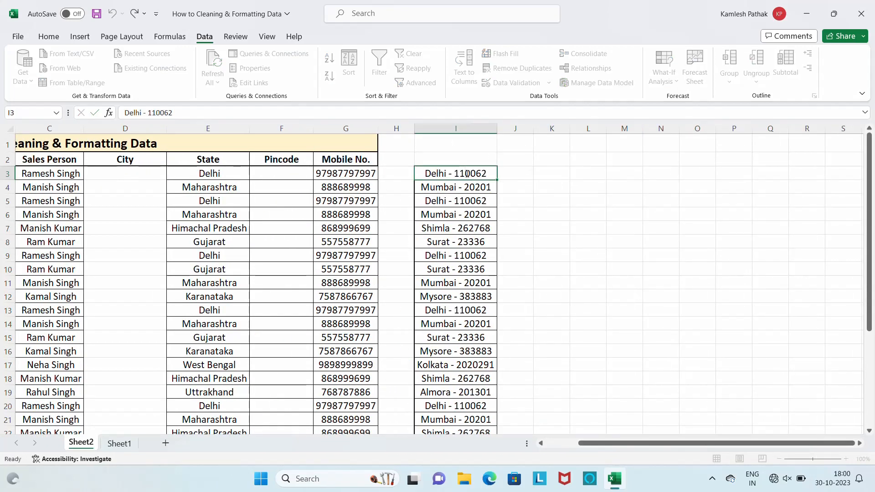
pyautogui.press('Escape')
pyautogui.hotkey('ctrl', 'shift', 'Down')
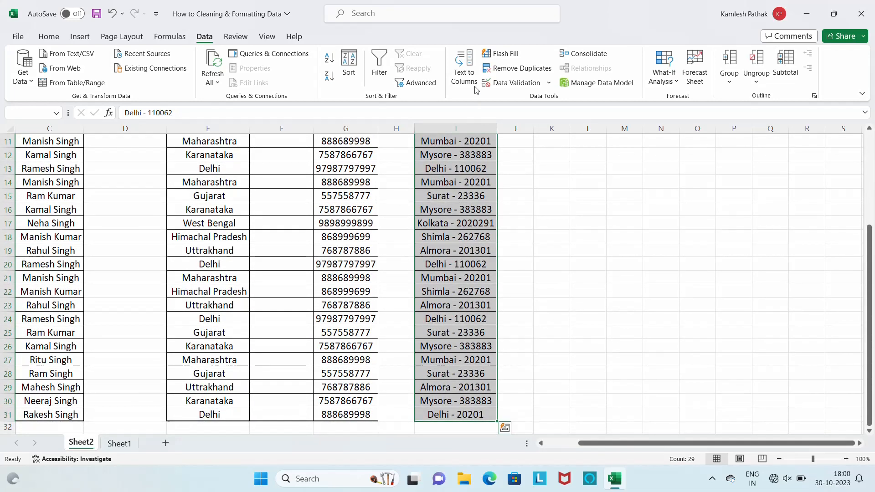
pyautogui.click(472, 83)
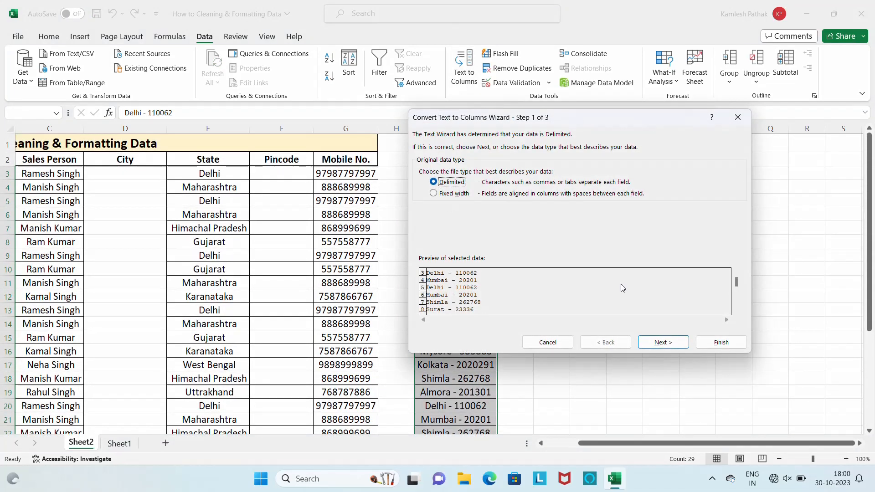
pyautogui.click(663, 342)
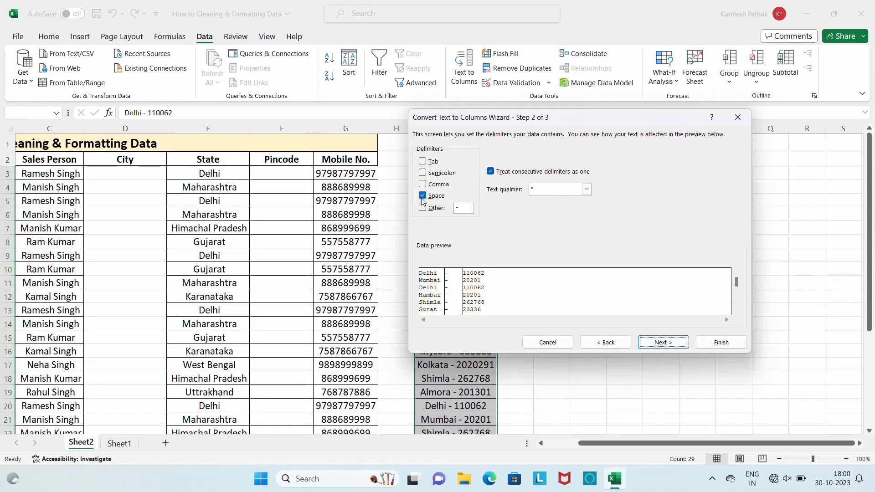
pyautogui.click(662, 346)
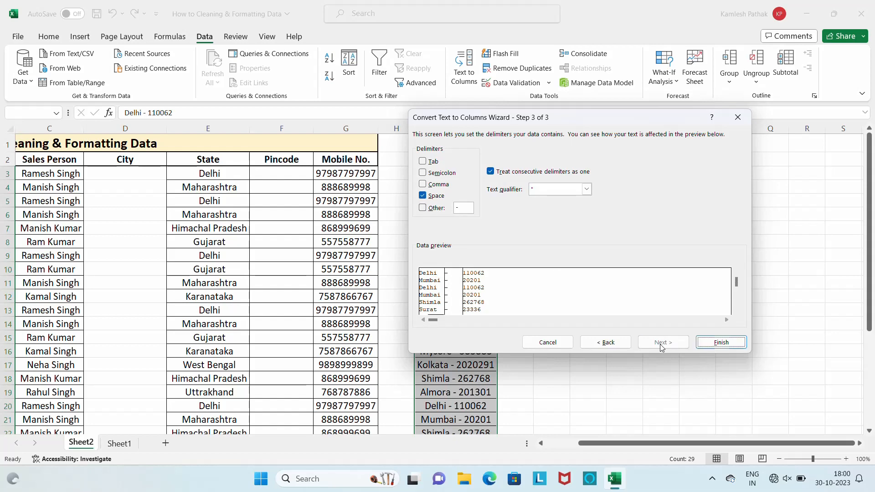
pyautogui.click(719, 342)
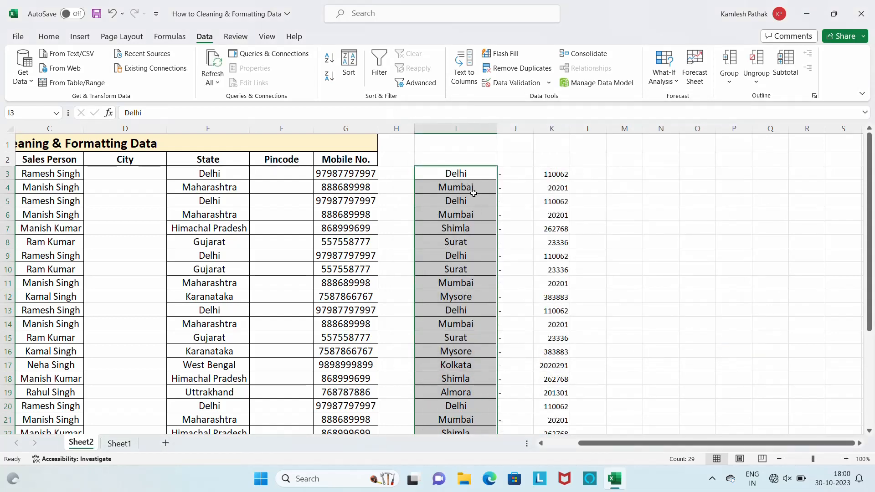
# Move the city names from I3:I31 into the City column, starting at D3
pyautogui.click(469, 182)
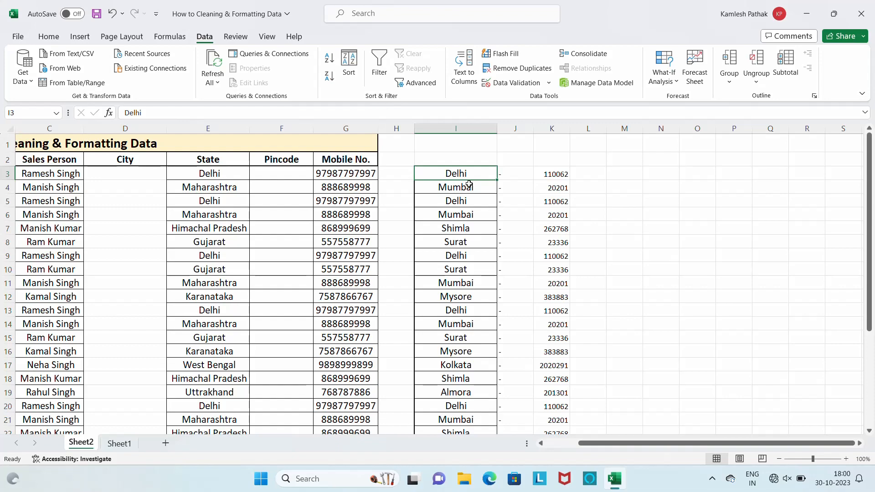
pyautogui.hotkey('ctrl', 'shift', 'Down')
pyautogui.scroll(4, 470, 184)
pyautogui.hotkey('ctrl', 'c')
pyautogui.press('Left')
pyautogui.press('Left')
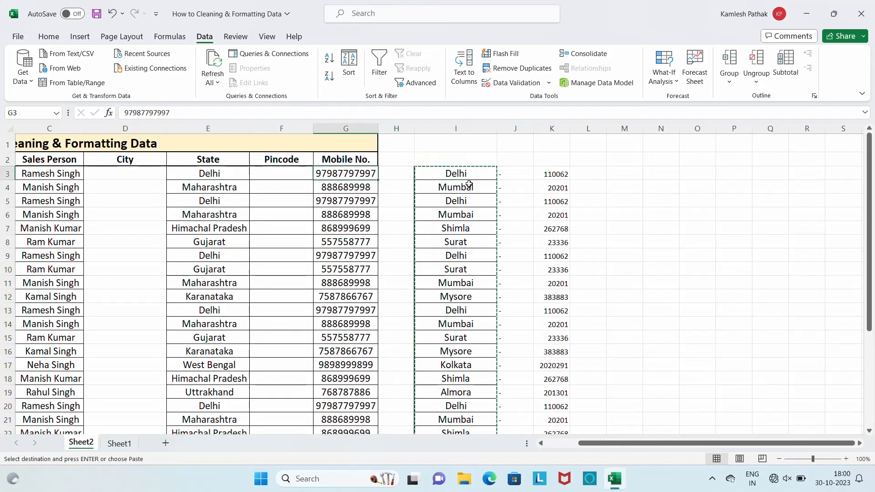
pyautogui.press('Left')
pyautogui.press('Left')
pyautogui.press('Left')
pyautogui.press('Left')
pyautogui.press('Left')
pyautogui.press('Right')
pyautogui.press('Right')
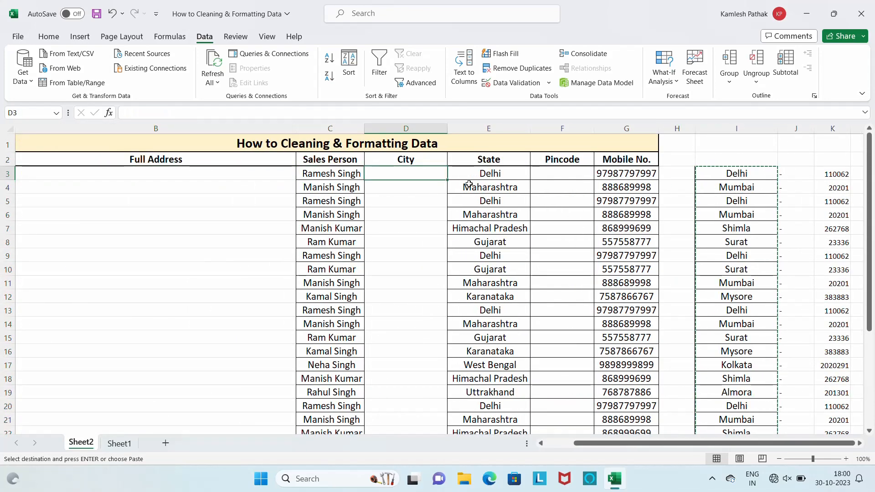
pyautogui.hotkey('ctrl', 'v')
# Select the split-off pincodes in K3:K31
pyautogui.press('Right')
pyautogui.press('Right')
pyautogui.press('Right')
pyautogui.press('Right')
pyautogui.press('Right')
pyautogui.press('Right')
pyautogui.press('Right')
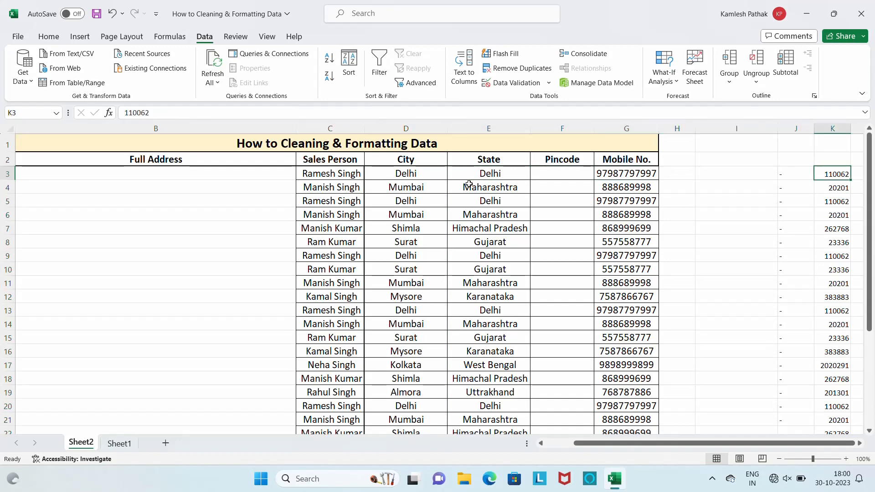
pyautogui.hotkey('ctrl', 'shift', 'Down')
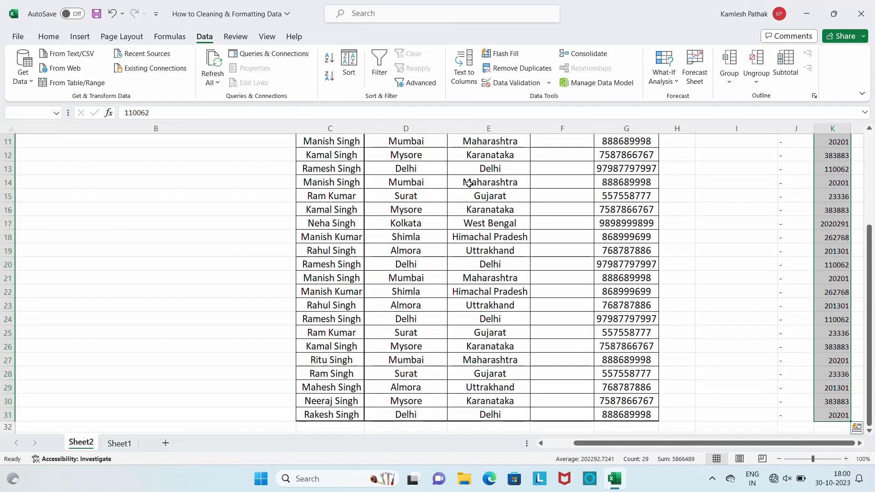